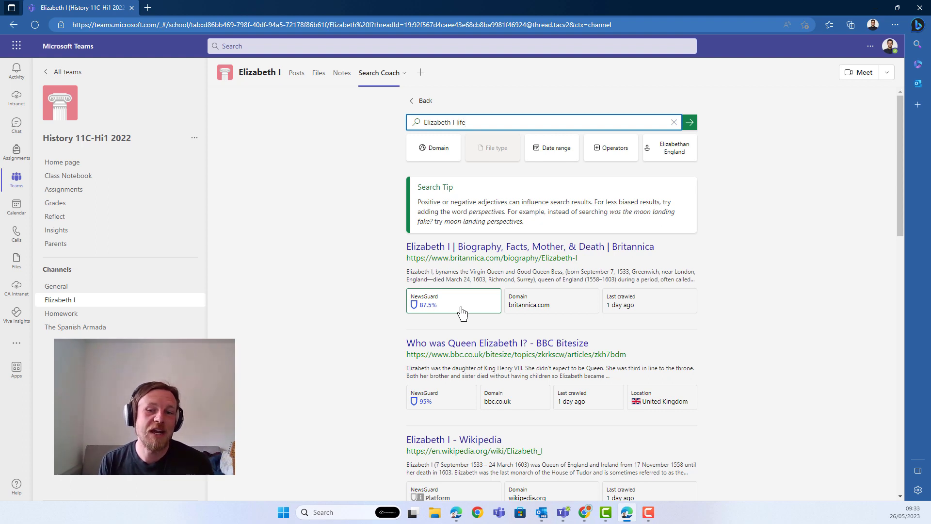
pyautogui.click(457, 307)
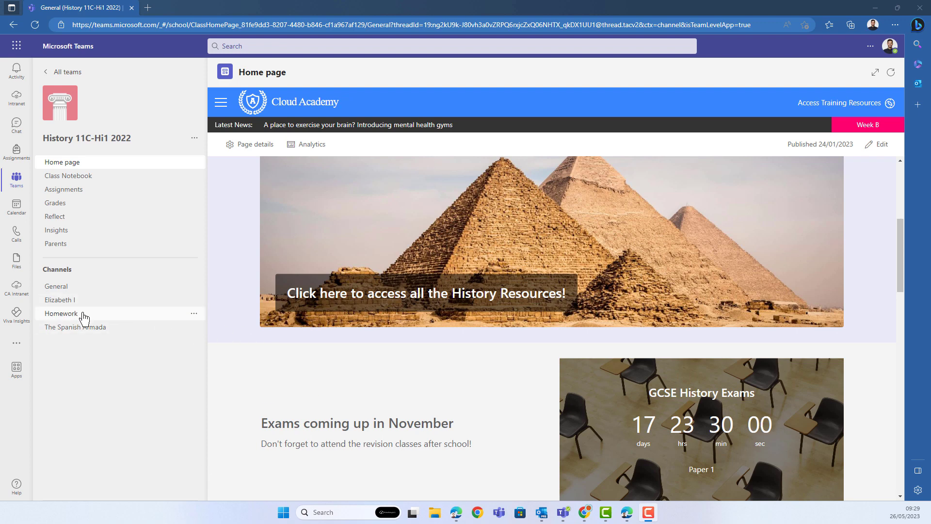
# Add the Search Coach app as a tab in the Elizabeth I channel of the History 11C-Hi1 2022 team.
pyautogui.click(74, 302)
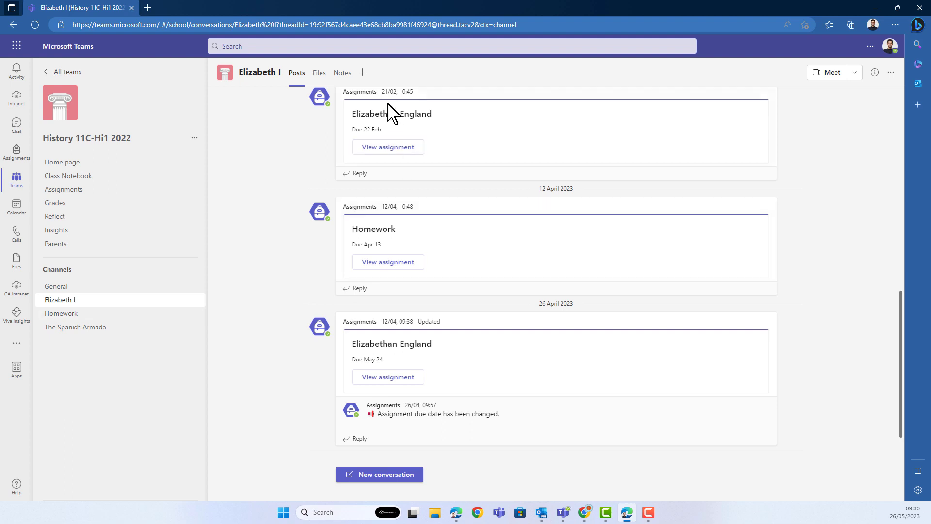
pyautogui.click(364, 74)
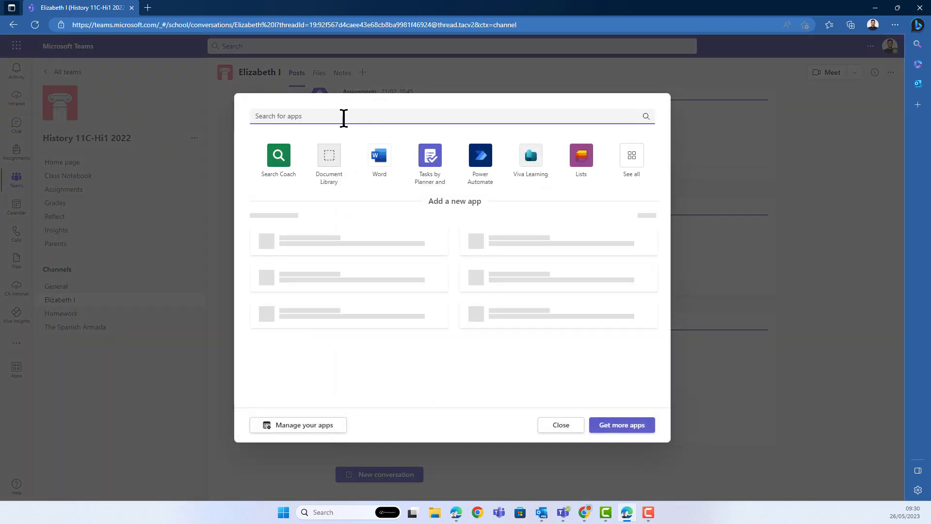
pyautogui.write('sea')
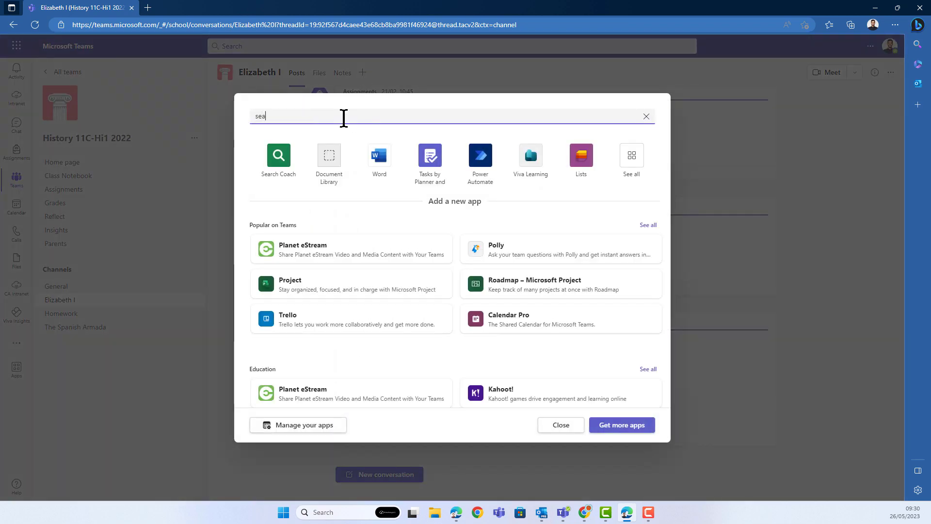
pyautogui.write('rch coach')
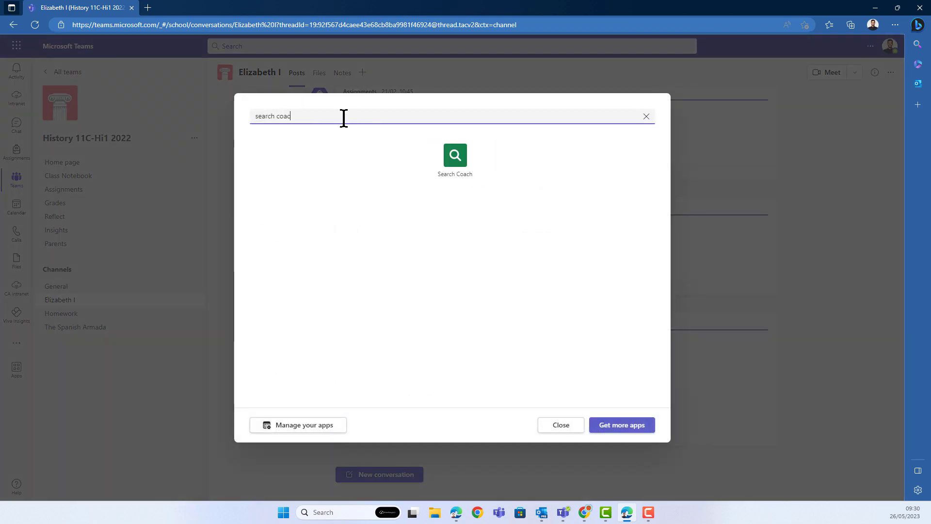
pyautogui.click(456, 166)
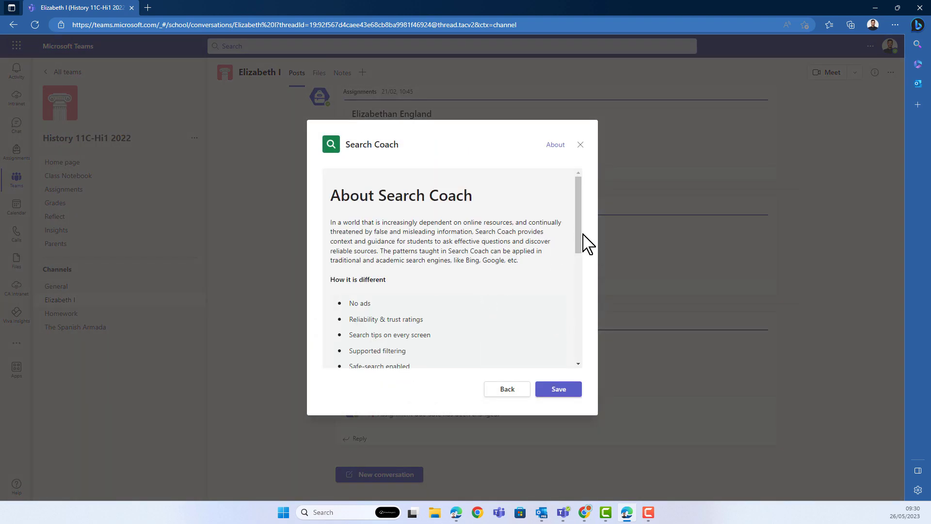
pyautogui.click(563, 392)
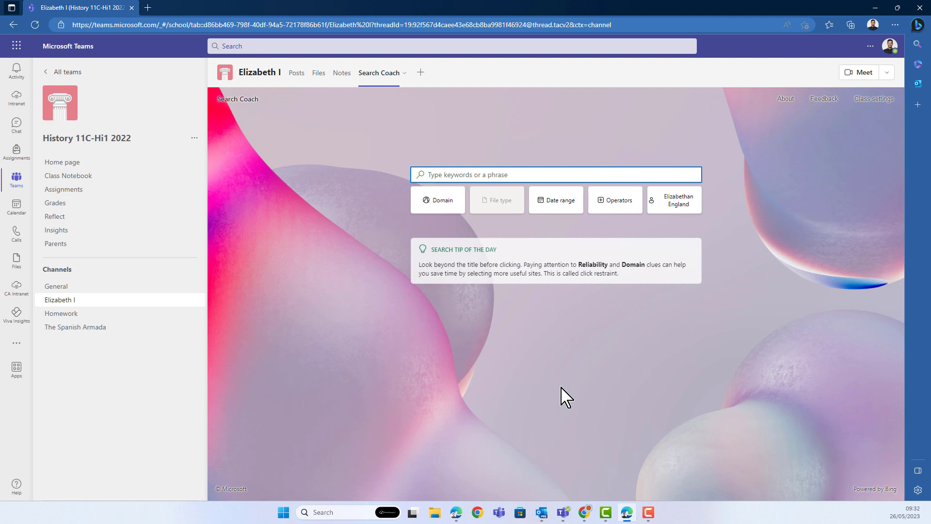
# Search for "Elizabeth I life" in Search Coach and review the NewsGuard rating details of the Britannica result.
pyautogui.write('Elizabeth I life')
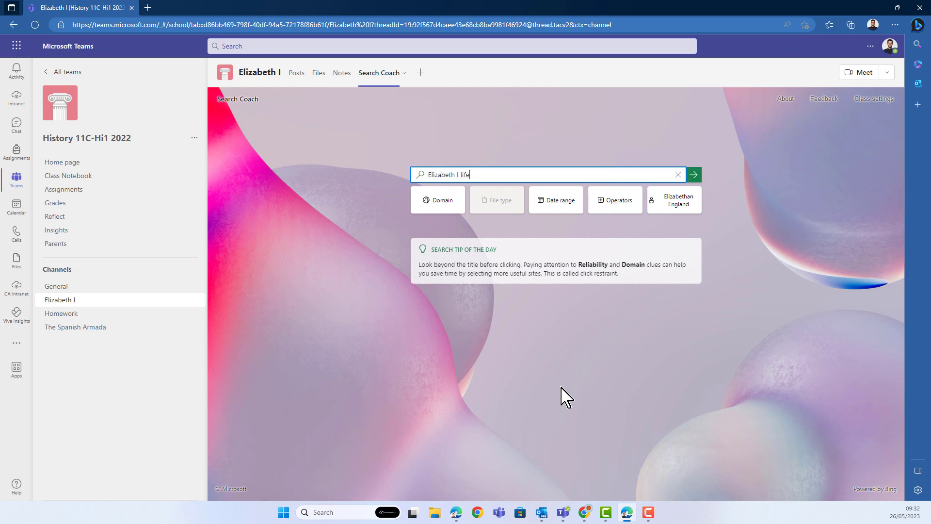
pyautogui.click(697, 177)
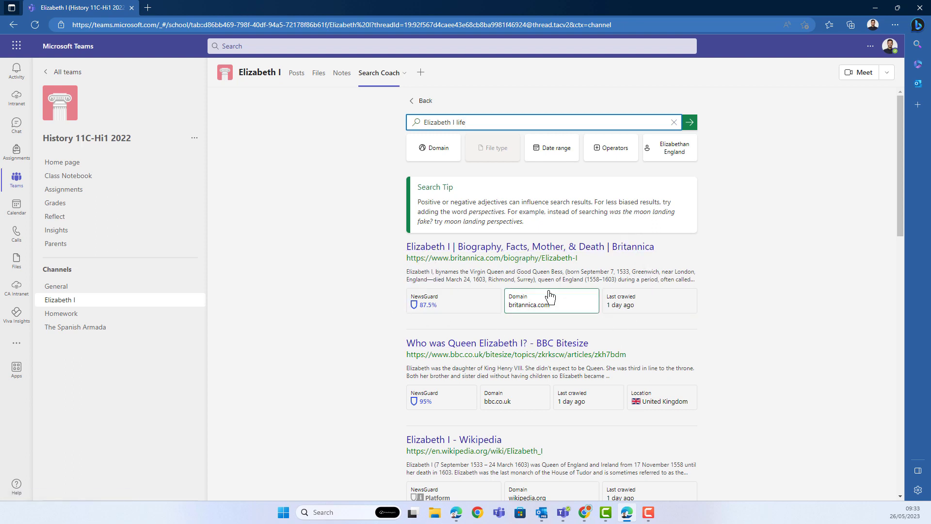
pyautogui.click(456, 306)
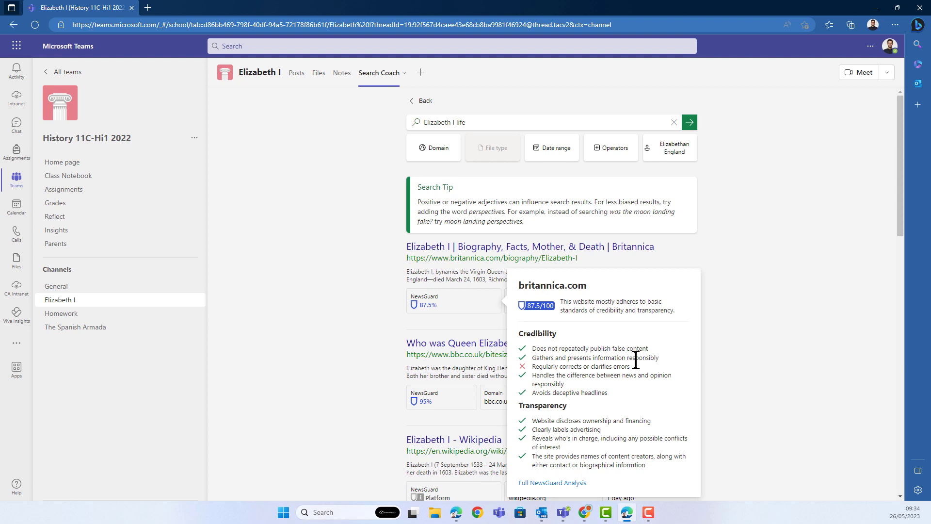
pyautogui.click(766, 322)
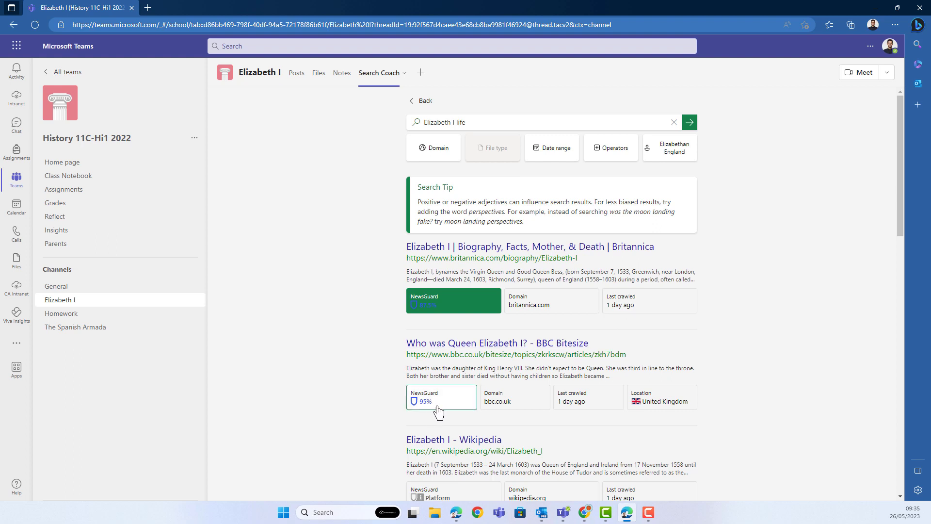
# Look through the BBC Bitesize article "Who was Queen Elizabeth I?" and return to the Search Coach results.
pyautogui.click(488, 347)
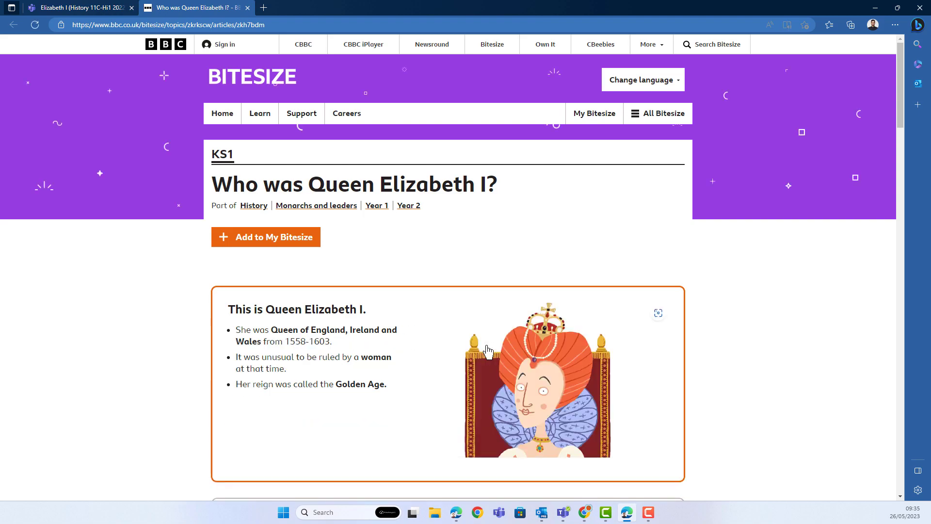
pyautogui.scroll(-10, 433, 338)
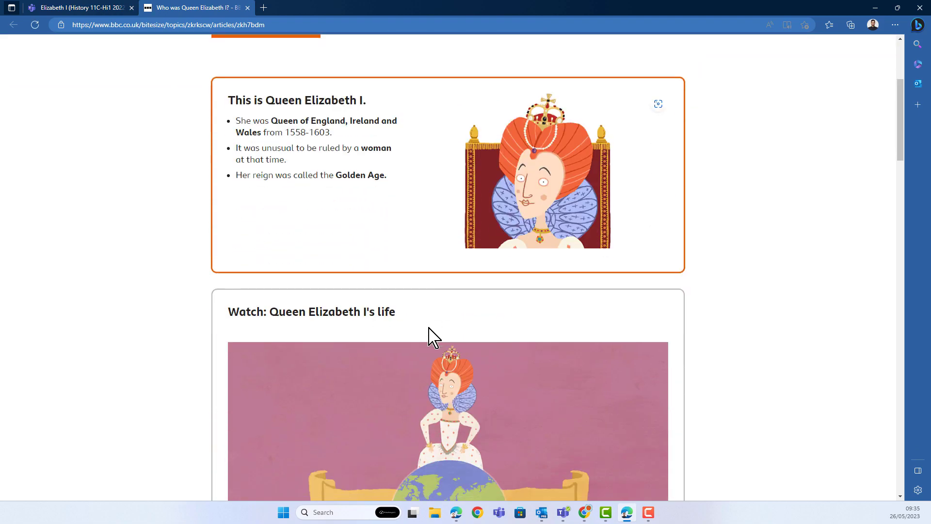
pyautogui.scroll(-9, 429, 334)
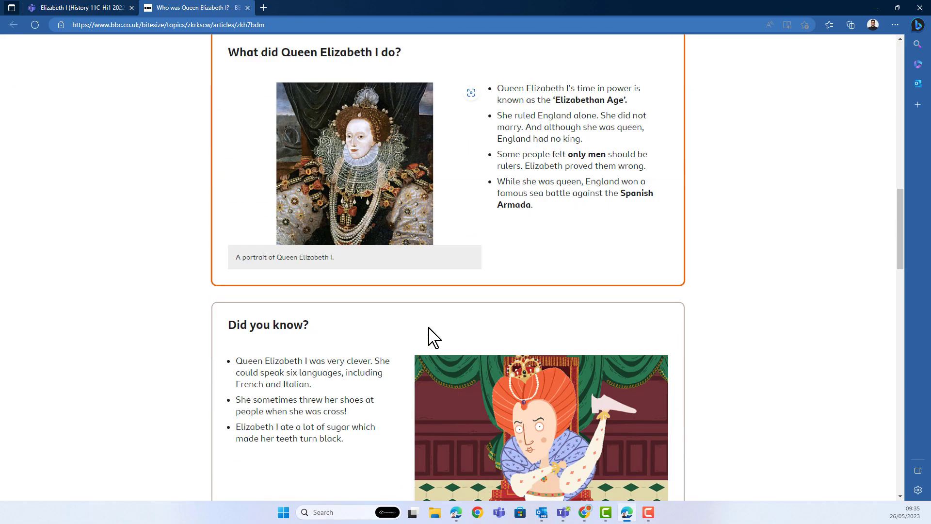
pyautogui.scroll(19, 433, 337)
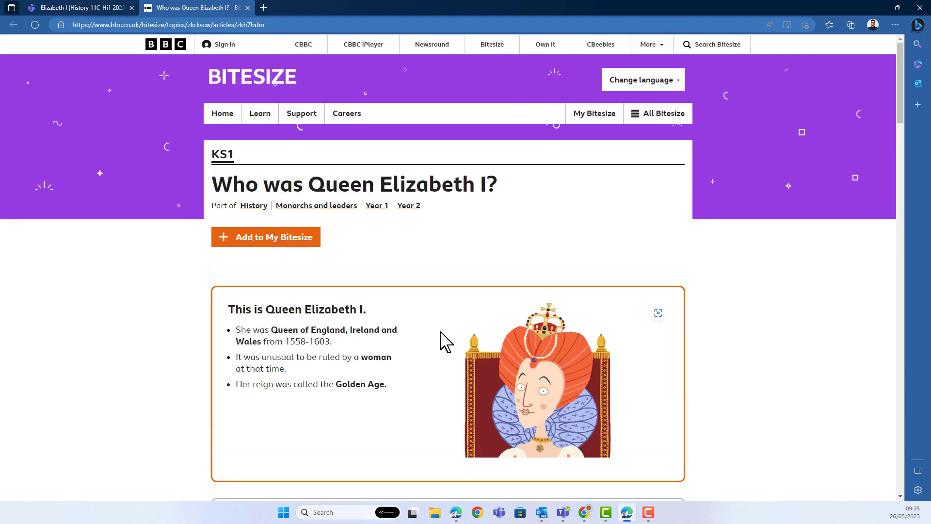
pyautogui.click(86, 9)
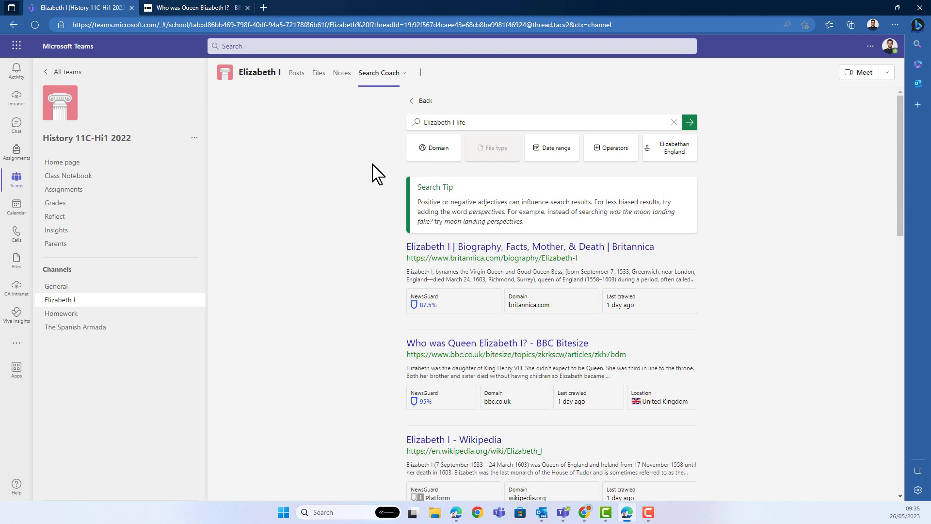
# Restrict the search to the United Kingdom domain only and rerun it.
pyautogui.click(435, 155)
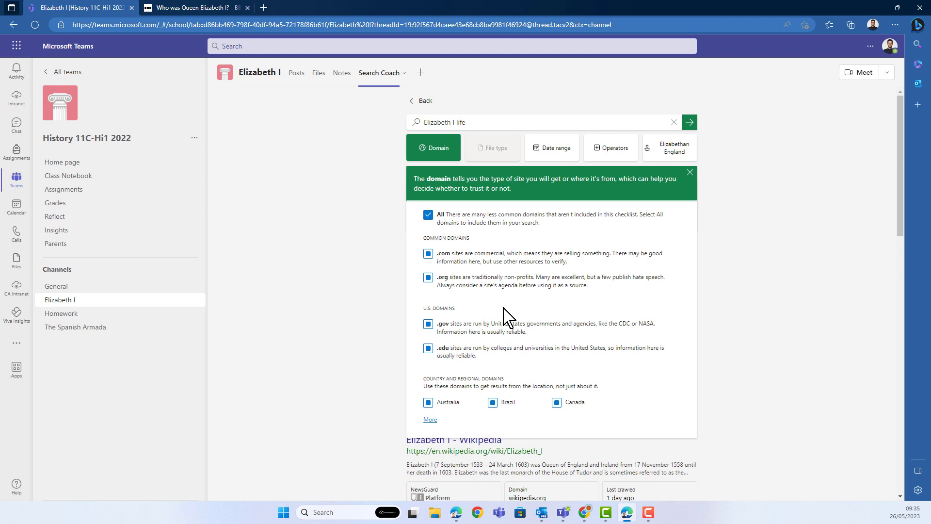
pyautogui.click(430, 419)
pyautogui.scroll(-4, 557, 395)
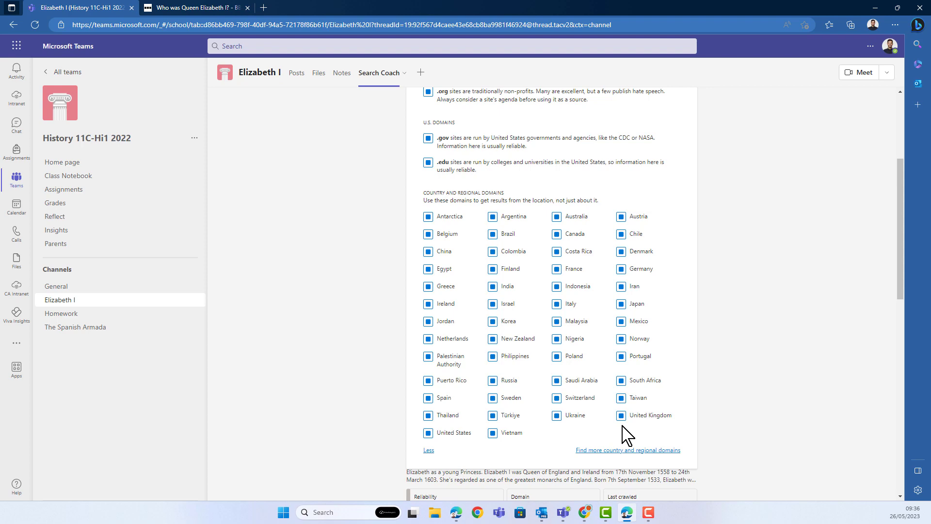
pyautogui.click(622, 415)
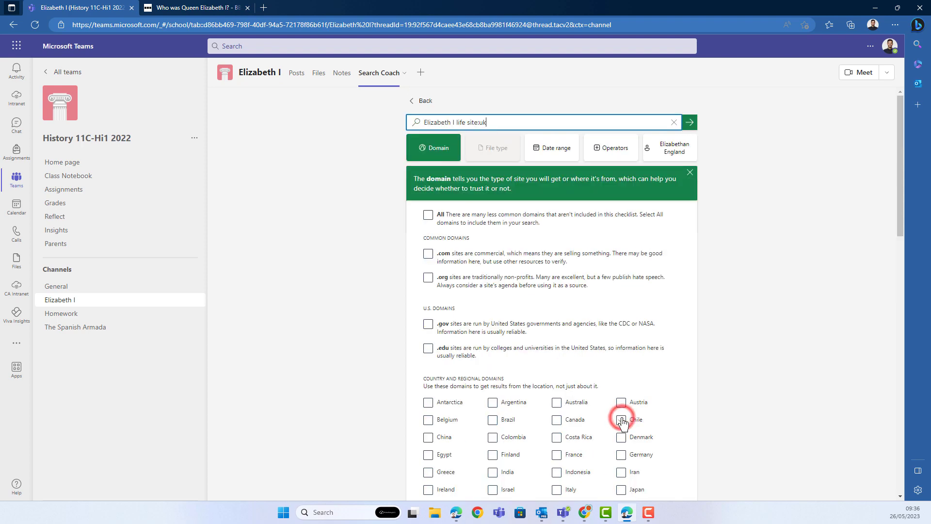
pyautogui.scroll(-7, 636, 427)
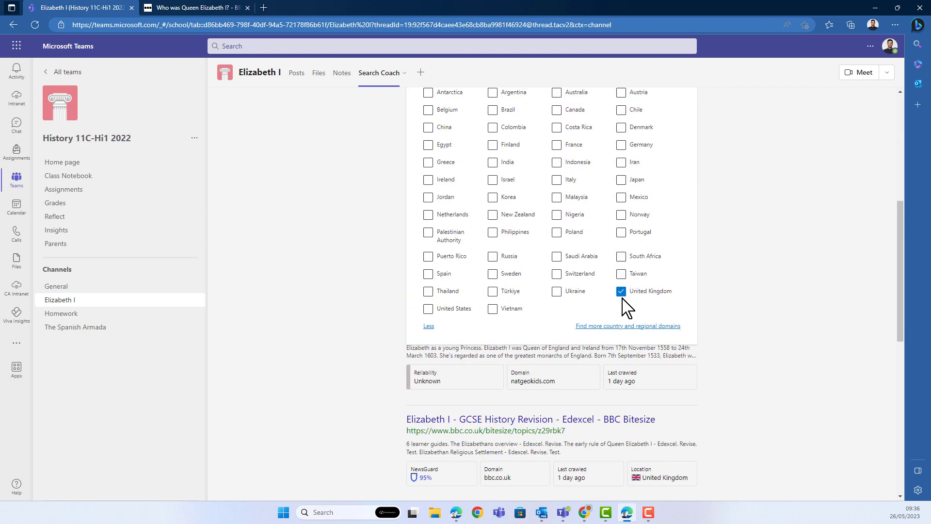
pyautogui.scroll(5, 604, 304)
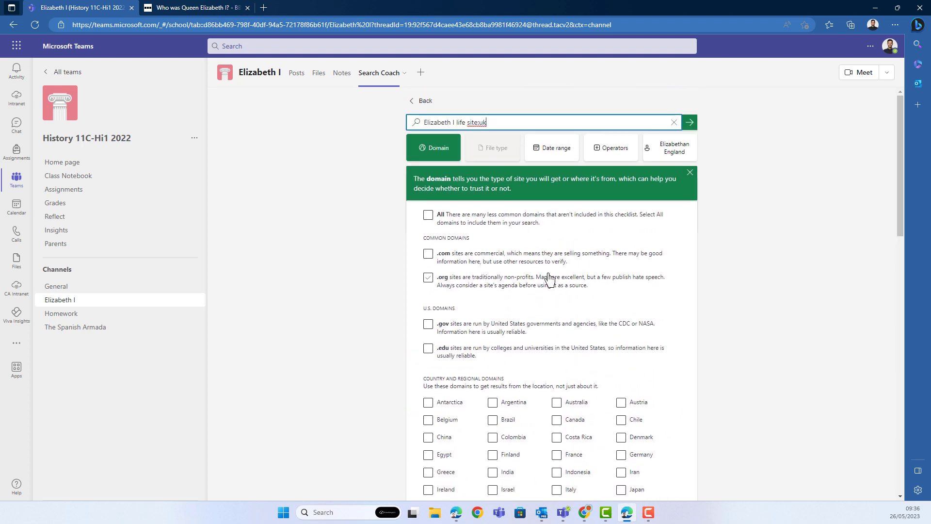
pyautogui.click(440, 154)
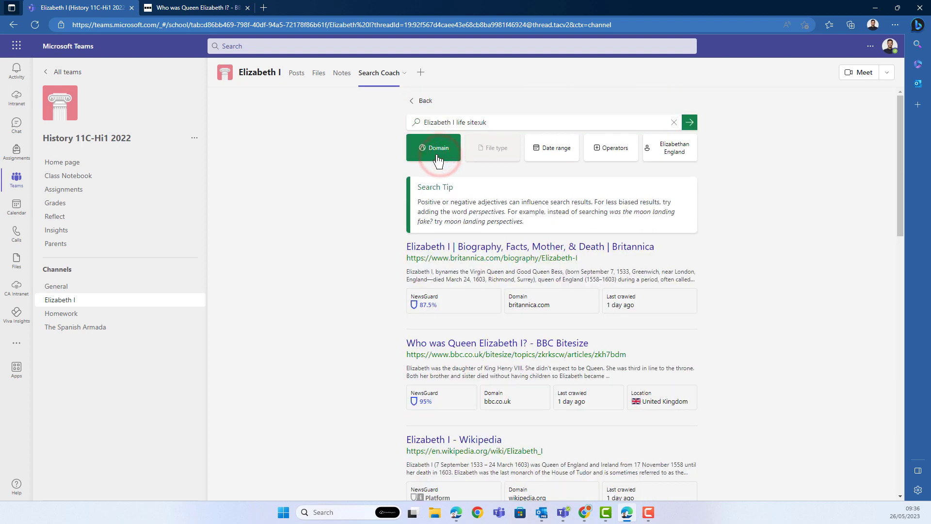
pyautogui.click(690, 122)
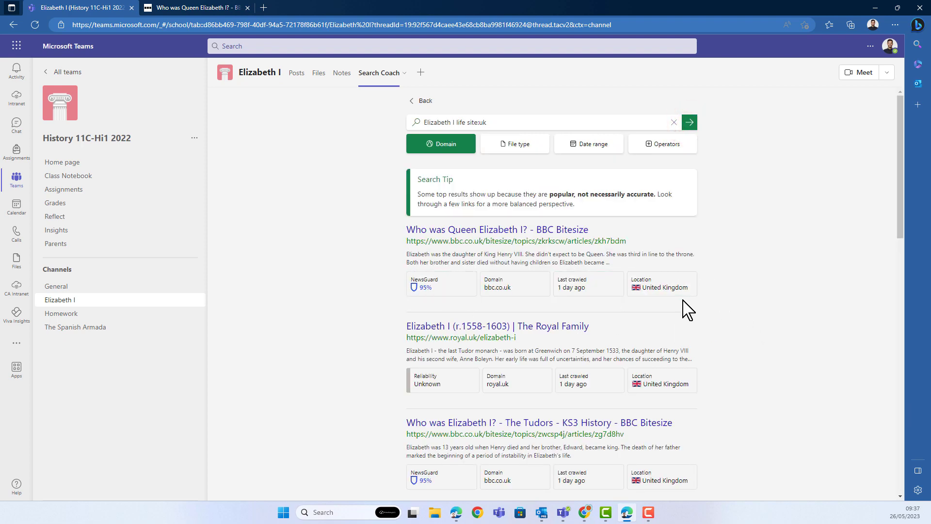
# View the BBC History result "Elizabeth I: An Overview" and return to the Search Coach results.
pyautogui.scroll(-5, 747, 182)
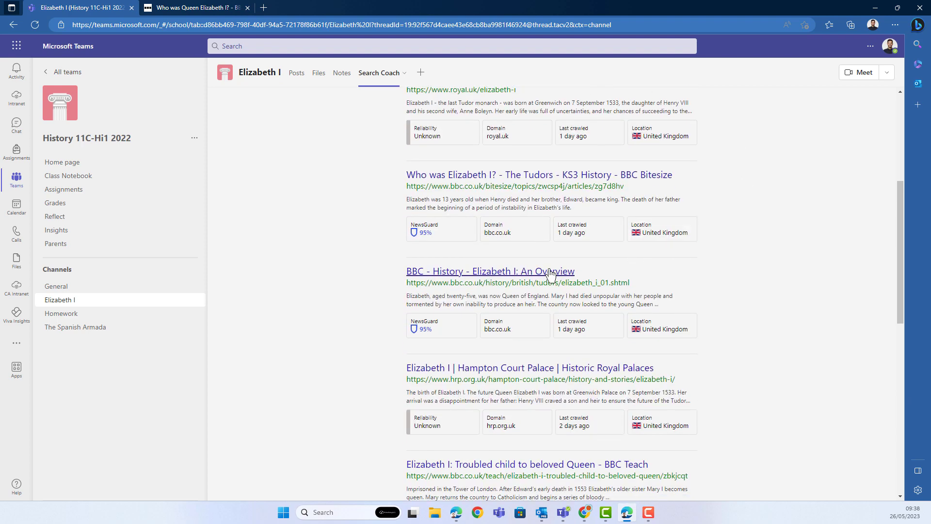
pyautogui.click(483, 272)
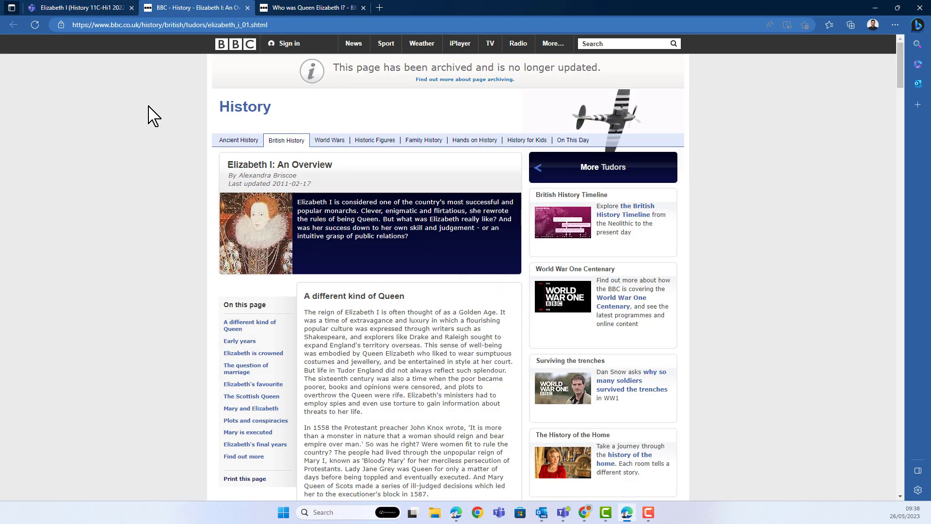
pyautogui.click(80, 8)
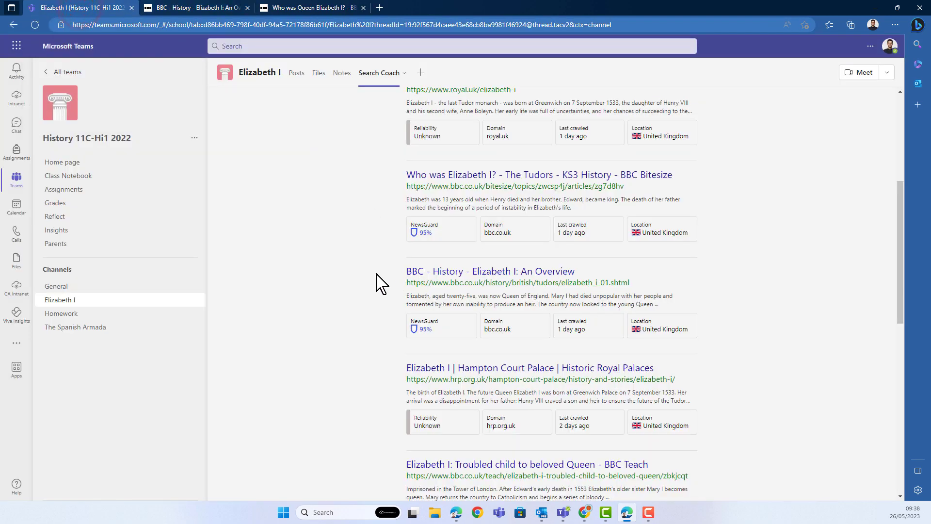
pyautogui.scroll(5, 376, 281)
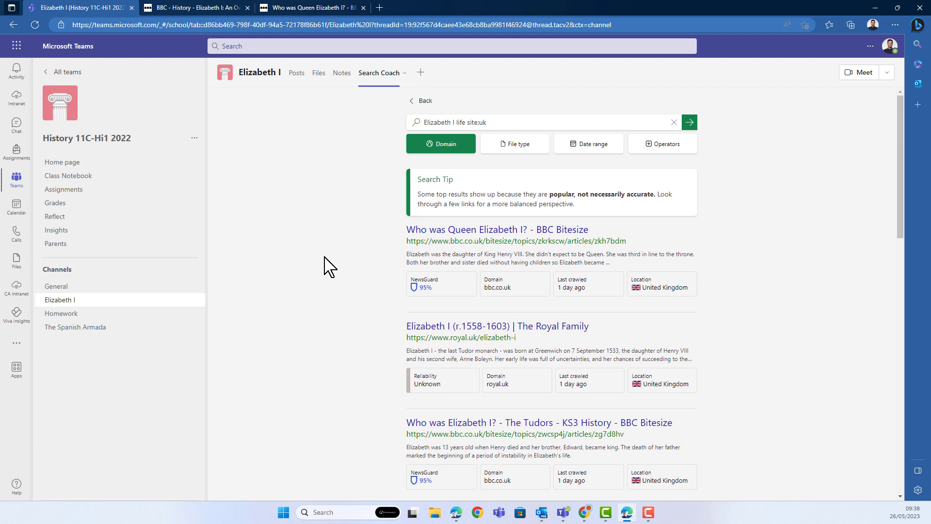
# Limit the search to the pdf file type and rerun it.
pyautogui.click(520, 145)
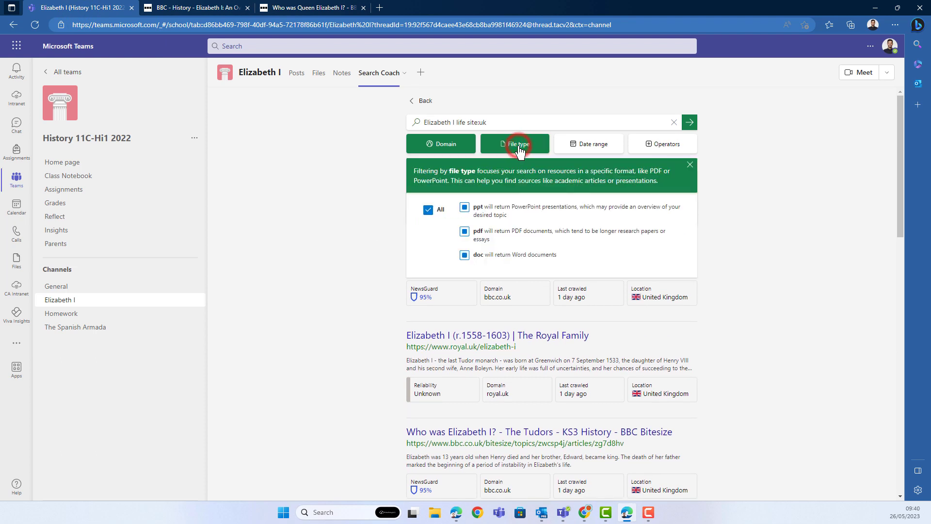
pyautogui.click(465, 234)
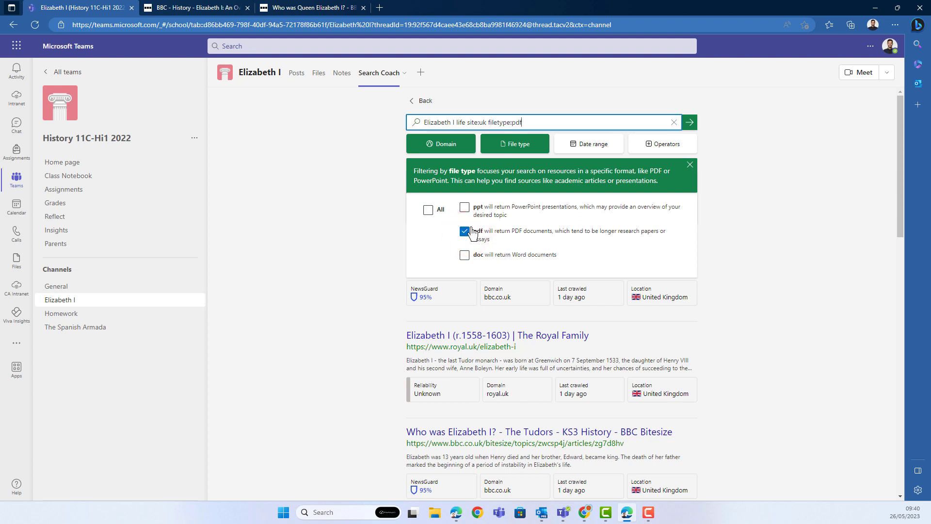
pyautogui.click(514, 145)
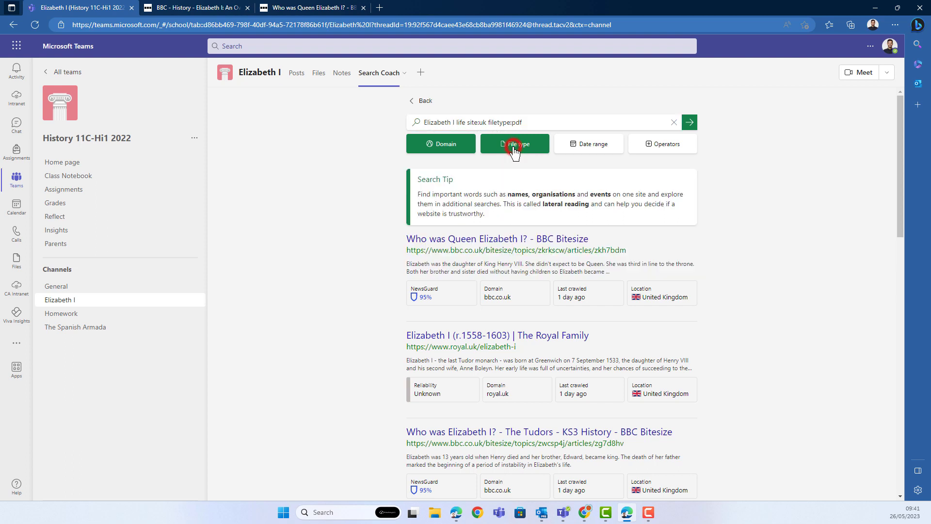
pyautogui.click(689, 124)
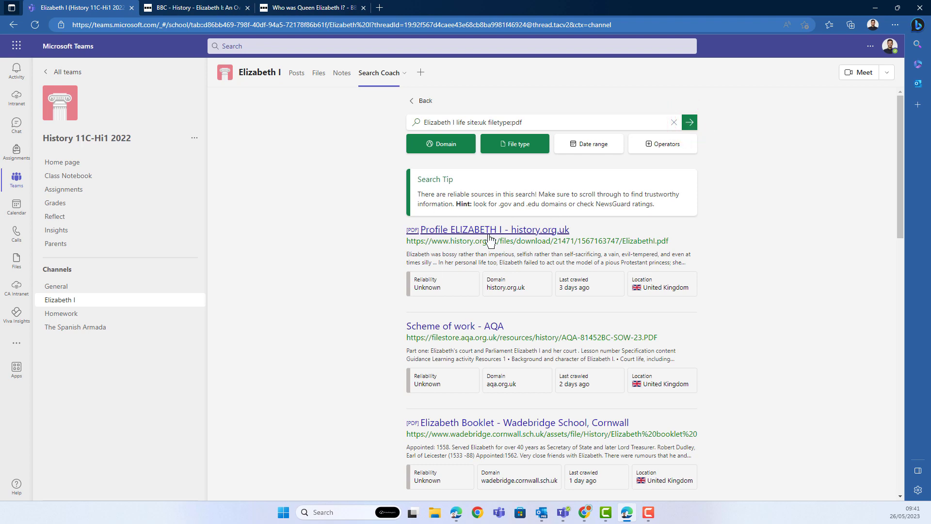
# Open the history.org.uk PDF "Profile ELIZABETH I" from the results and look through its pages.
pyautogui.click(470, 232)
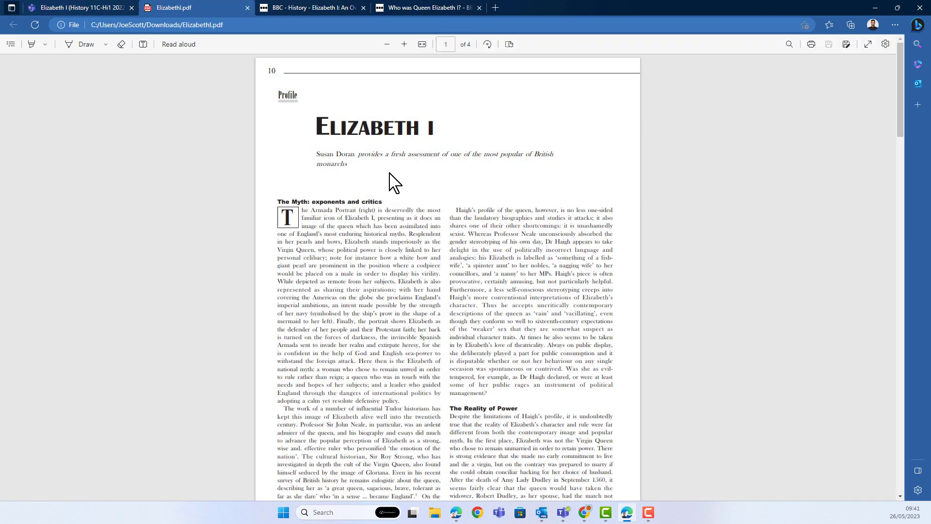
pyautogui.scroll(-3, 390, 179)
pyautogui.scroll(-15, 389, 180)
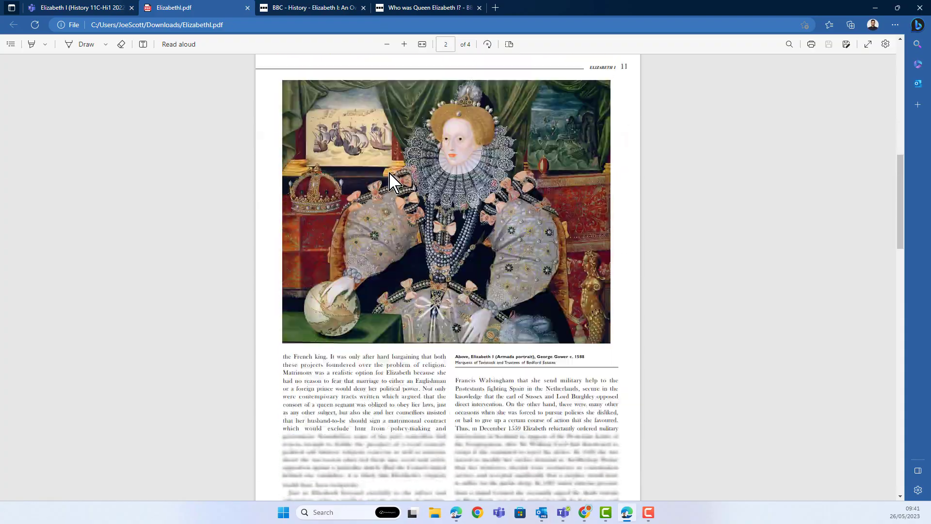
pyautogui.scroll(-15, 389, 179)
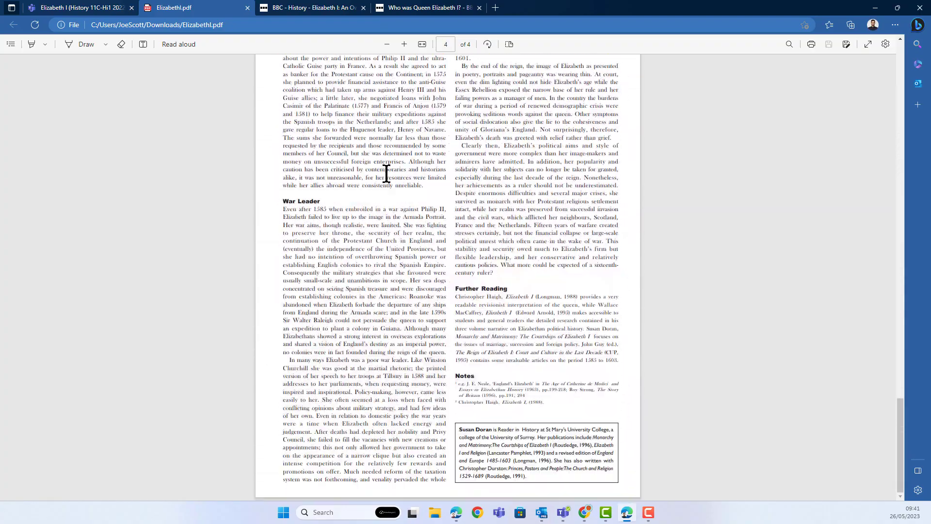
pyautogui.scroll(20, 405, 348)
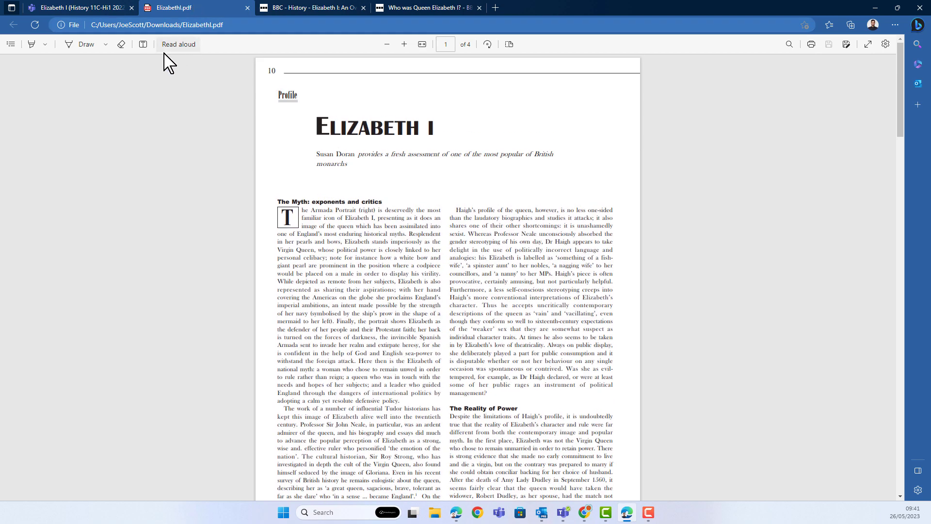
# Return to the Search Coach results and remove the pdf restriction by allowing all file types.
pyautogui.click(86, 9)
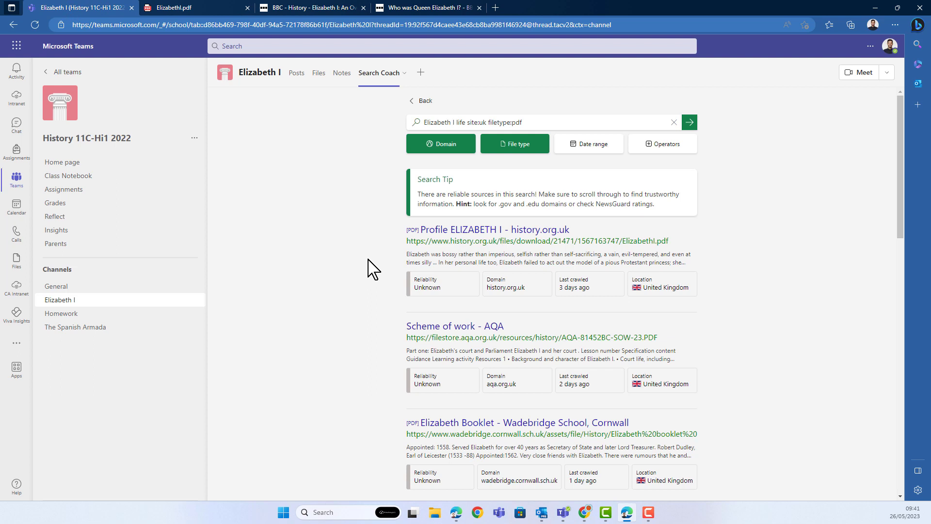
pyautogui.click(512, 149)
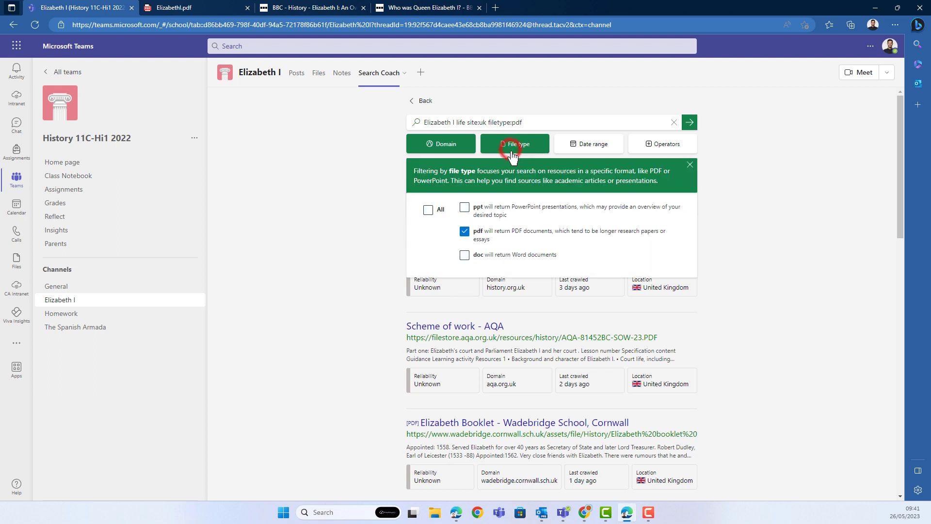
pyautogui.click(428, 212)
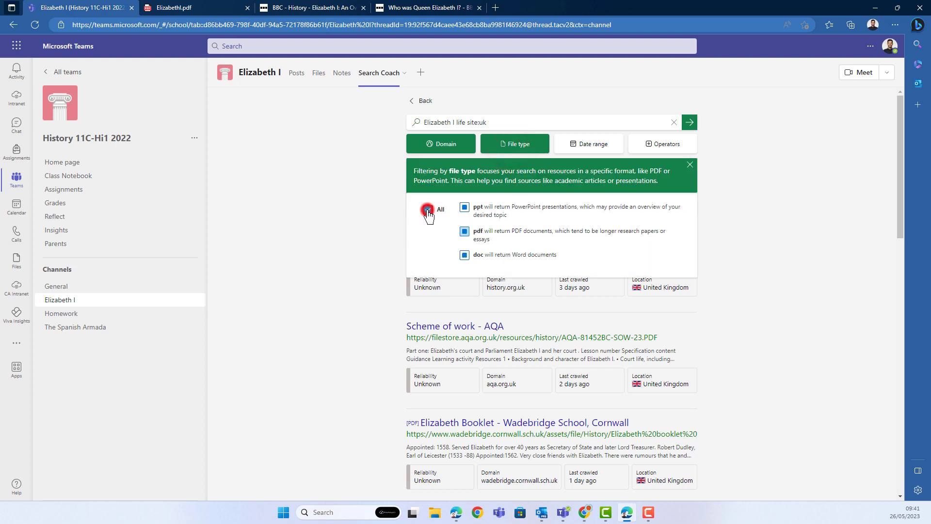
pyautogui.click(504, 154)
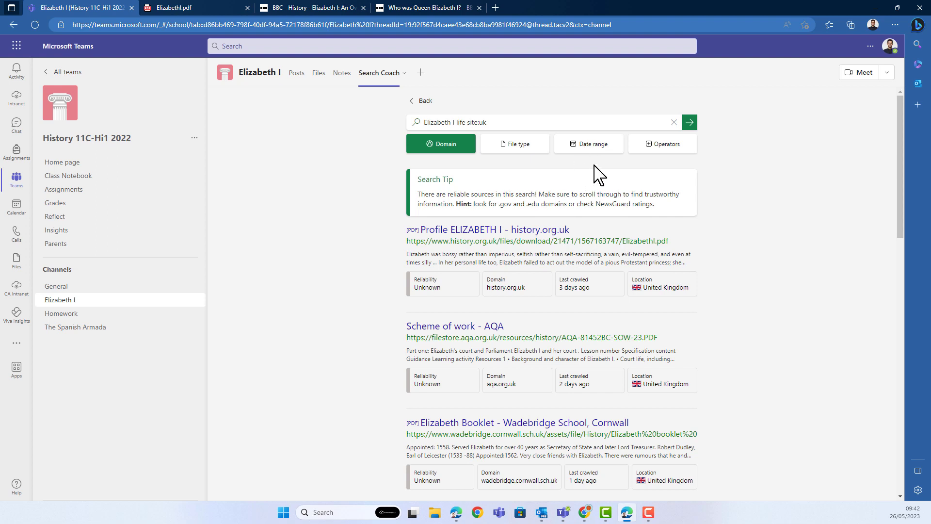
# Restrict the search to results from the past year and rerun it.
pyautogui.click(584, 153)
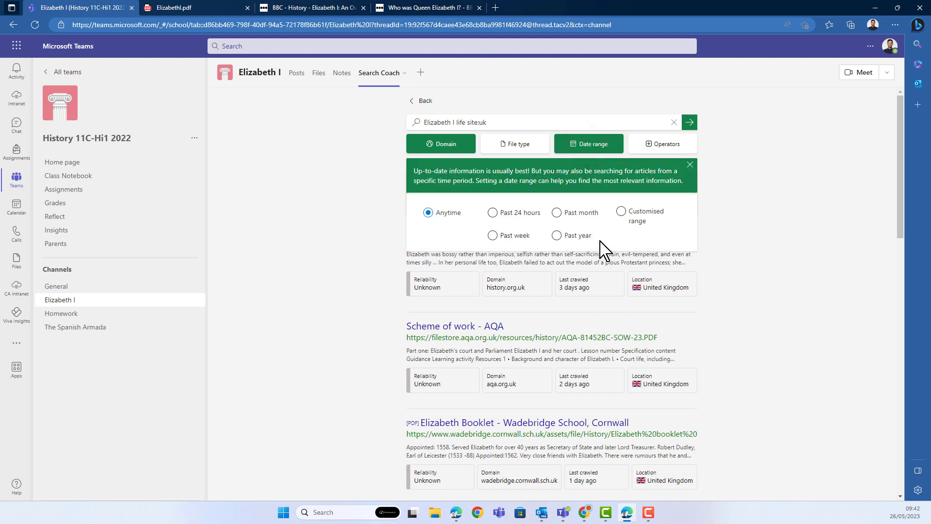
pyautogui.click(557, 236)
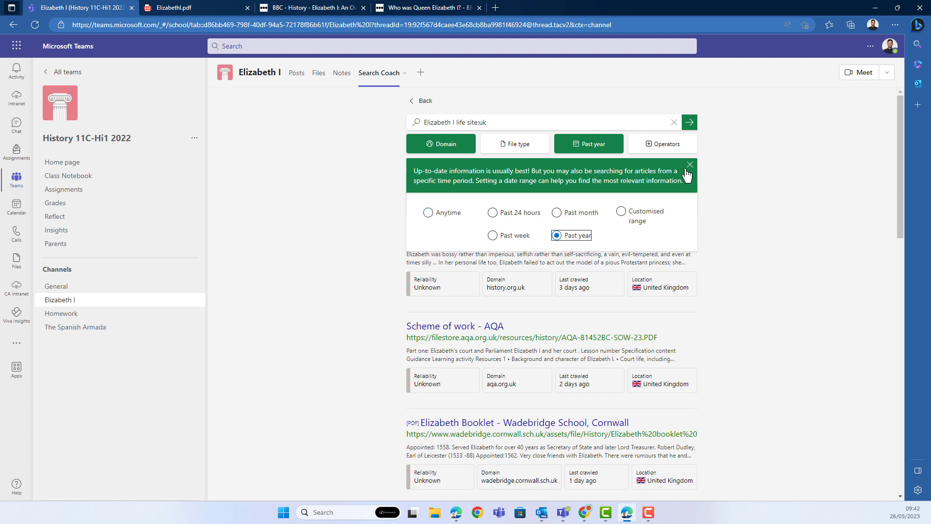
pyautogui.click(594, 146)
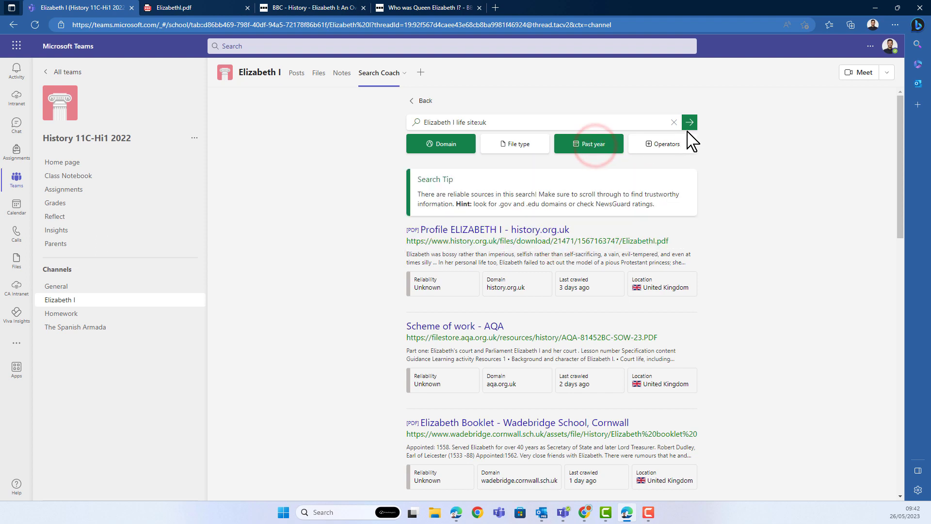
pyautogui.click(690, 125)
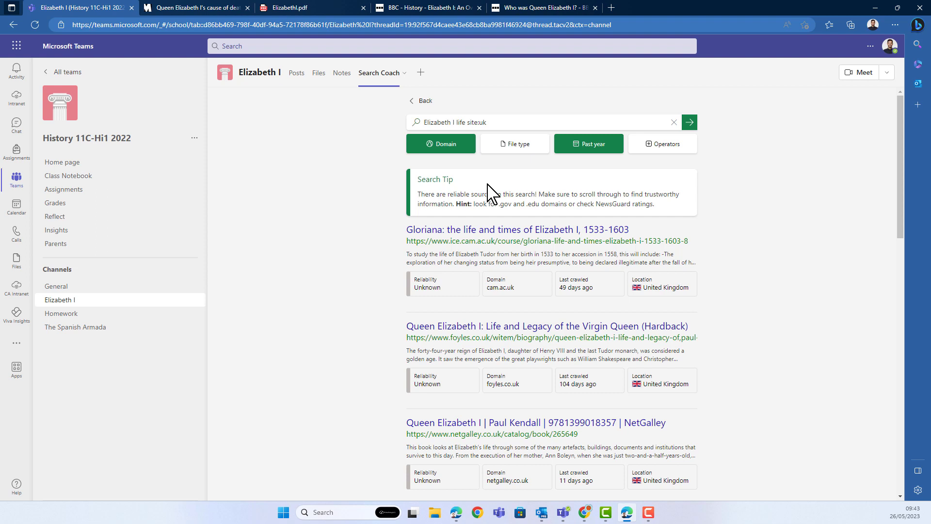
# Use the quotation marks operator to add the exact phrase "The SPanish Armada" to the search, then open the Twinkl Homework Help result.
pyautogui.click(660, 146)
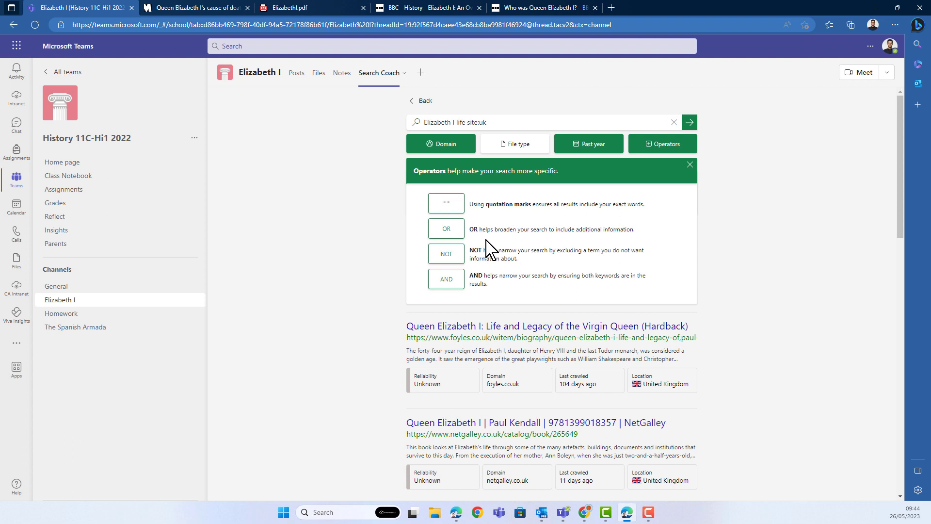
pyautogui.click(447, 209)
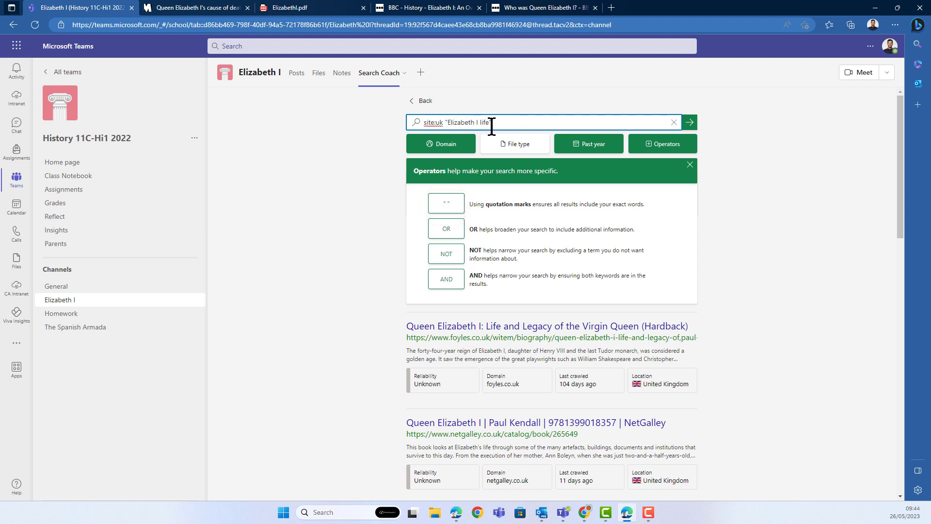
pyautogui.click(445, 204)
pyautogui.click(507, 125)
pyautogui.press('Return')
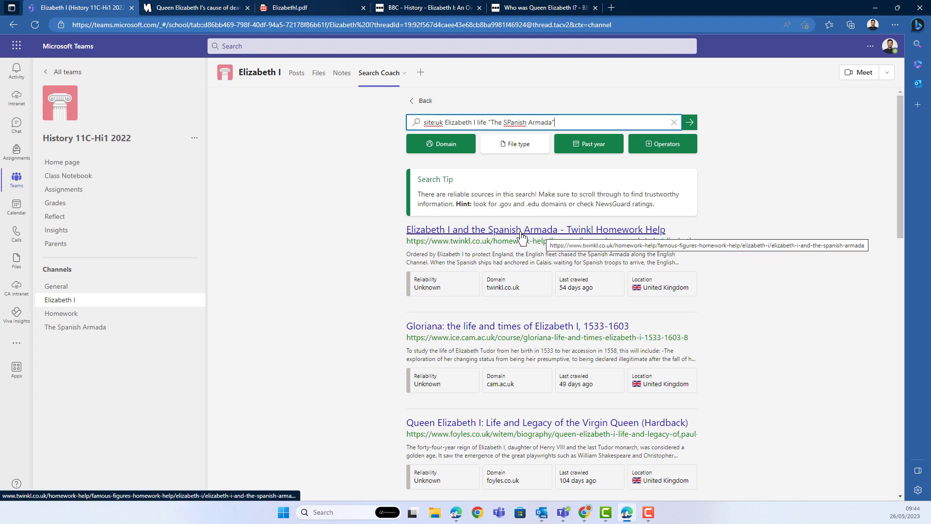
pyautogui.click(521, 234)
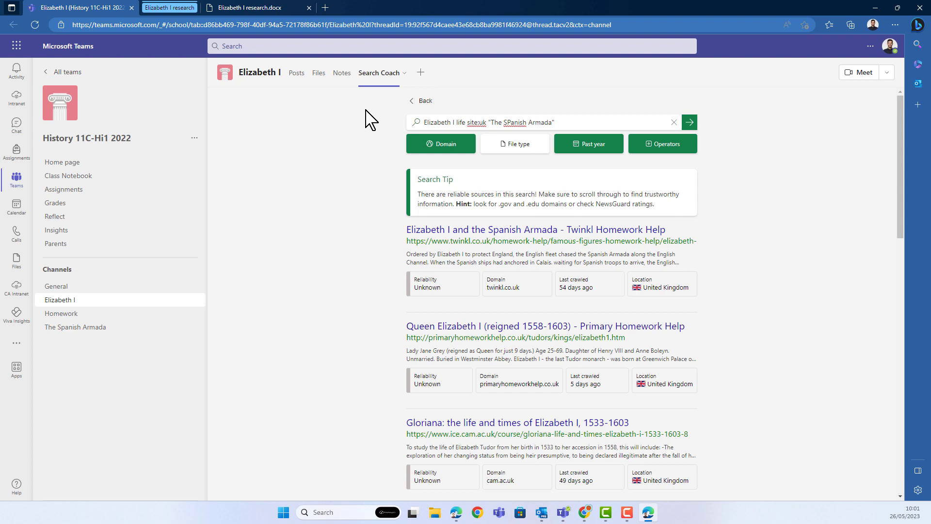
# Return to the Search Coach start page and disable the File type filter in the class settings.
pyautogui.click(426, 102)
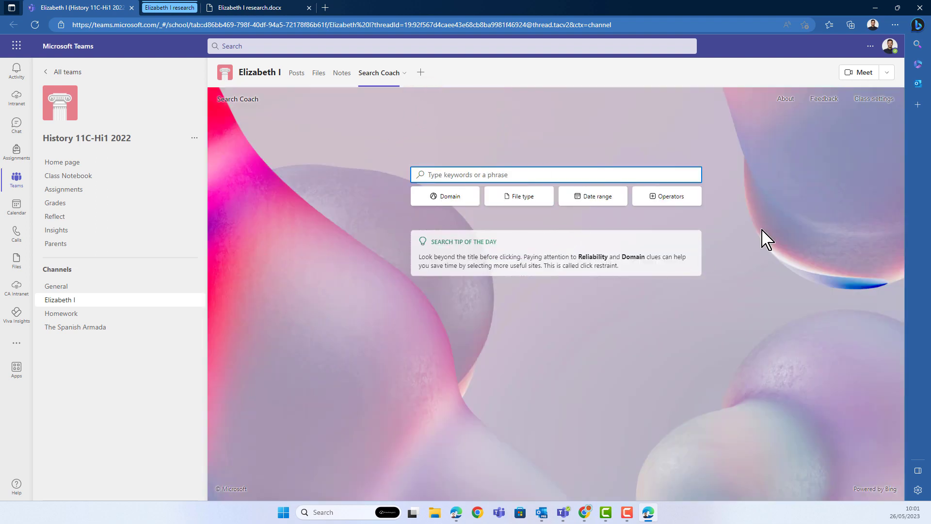
pyautogui.click(872, 103)
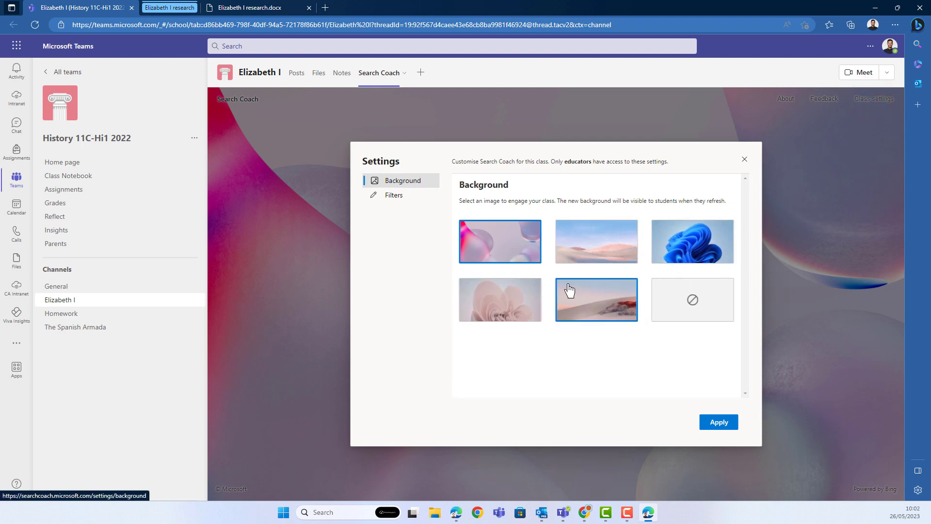
pyautogui.click(394, 195)
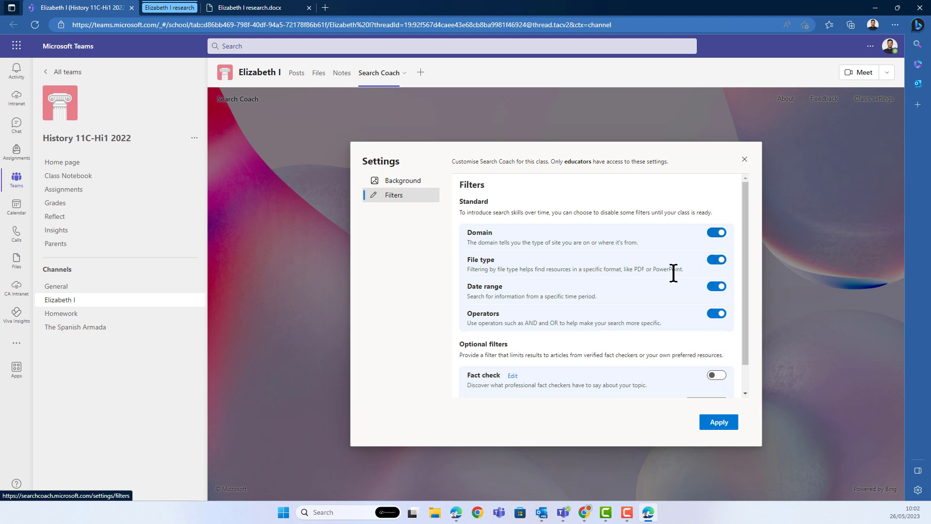
pyautogui.click(718, 264)
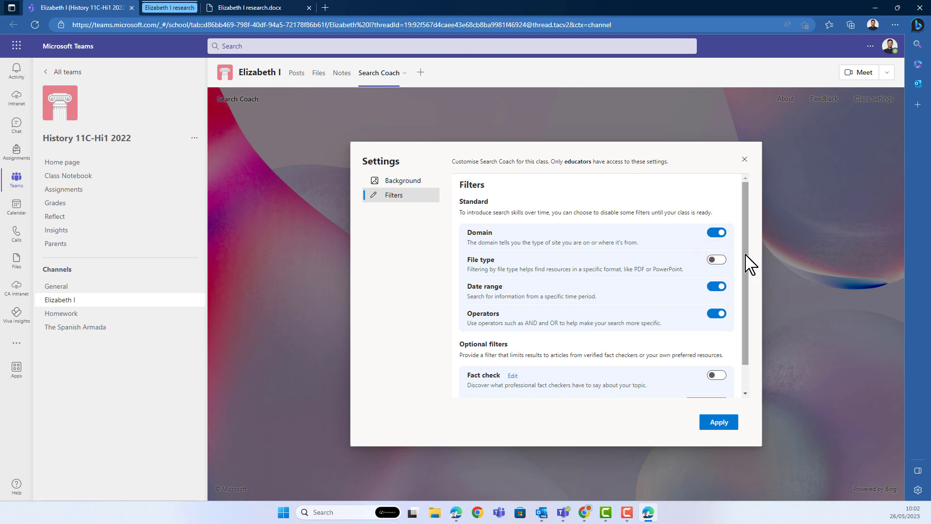
# Review the list of sites used by the optional Fact check filter and return to the filter settings.
pyautogui.moveTo(746, 257); pyautogui.dragTo(740, 307)
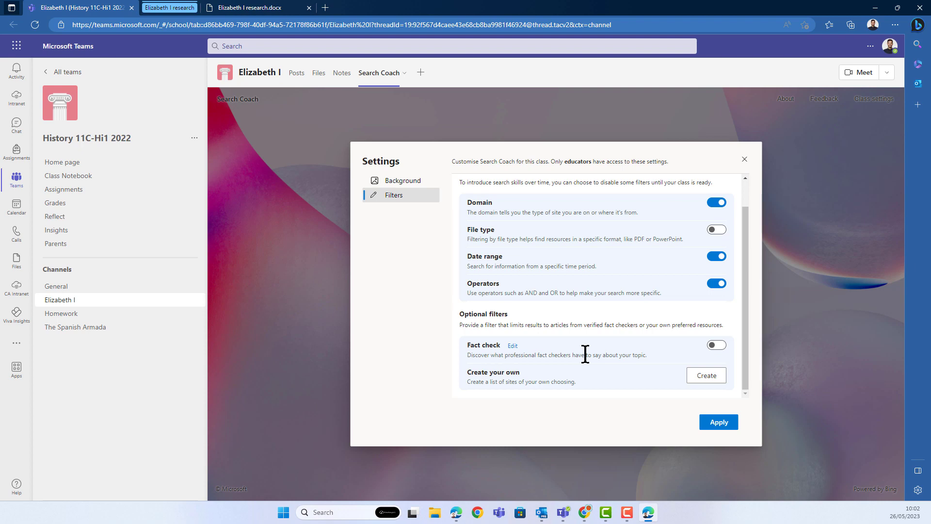
pyautogui.click(511, 347)
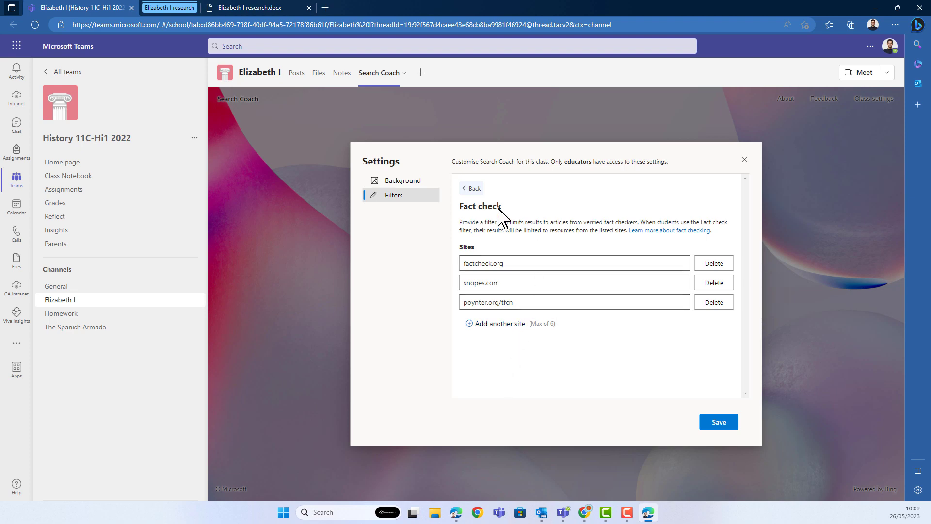
pyautogui.click(471, 189)
pyautogui.scroll(-1, 672, 385)
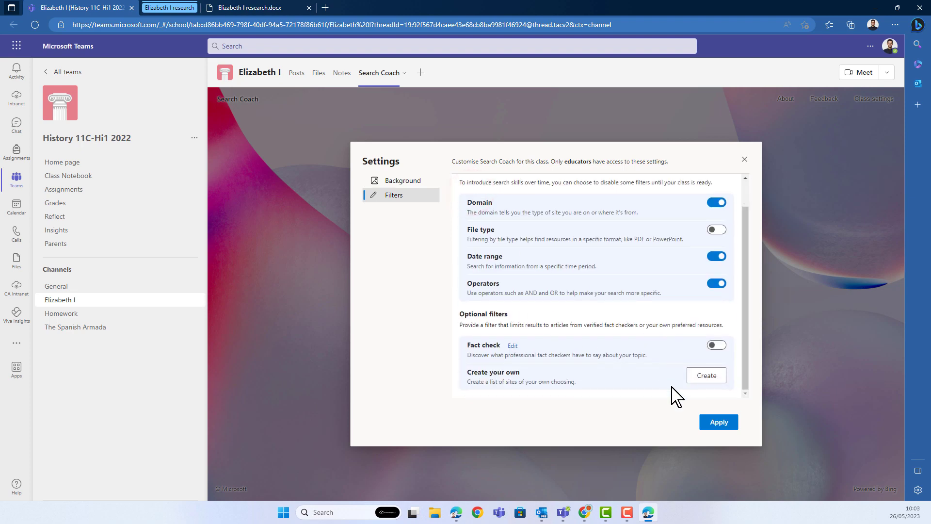
pyautogui.click(707, 376)
pyautogui.click(486, 266)
pyautogui.write('GCSE ')
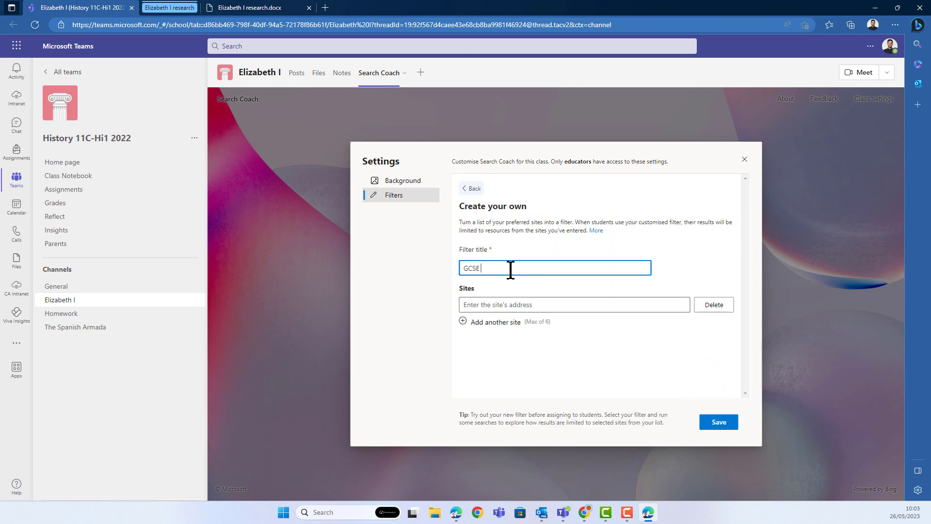
pyautogui.write('History')
pyautogui.click(493, 306)
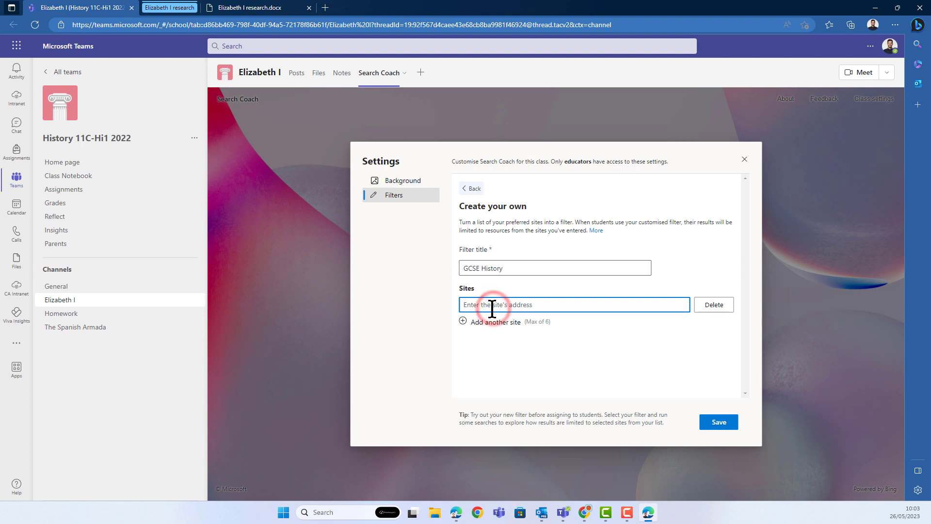
pyautogui.write('www.nationalgeographic.co.uk')
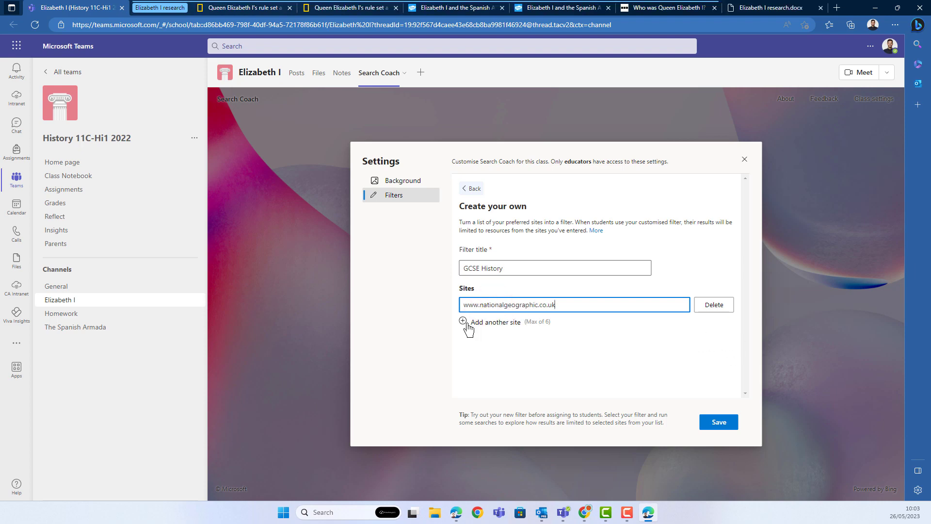
pyautogui.click(473, 322)
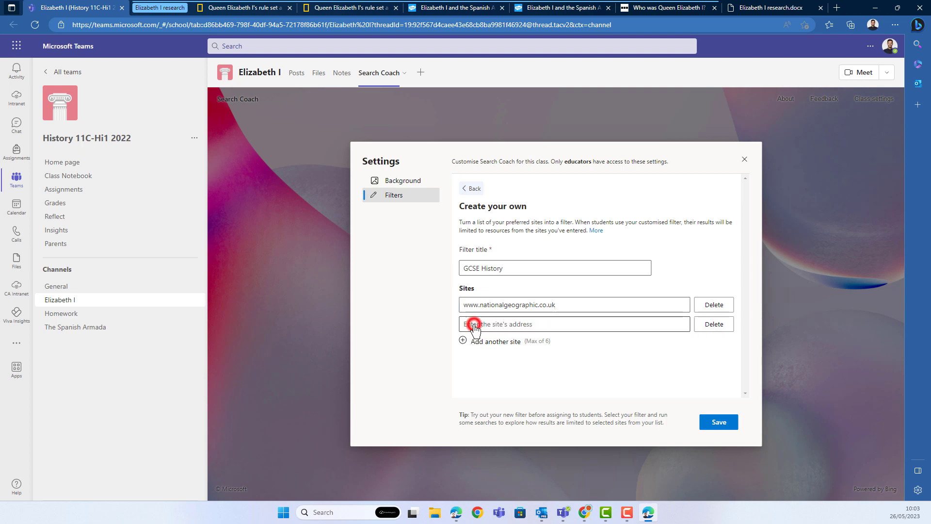
pyautogui.click(491, 325)
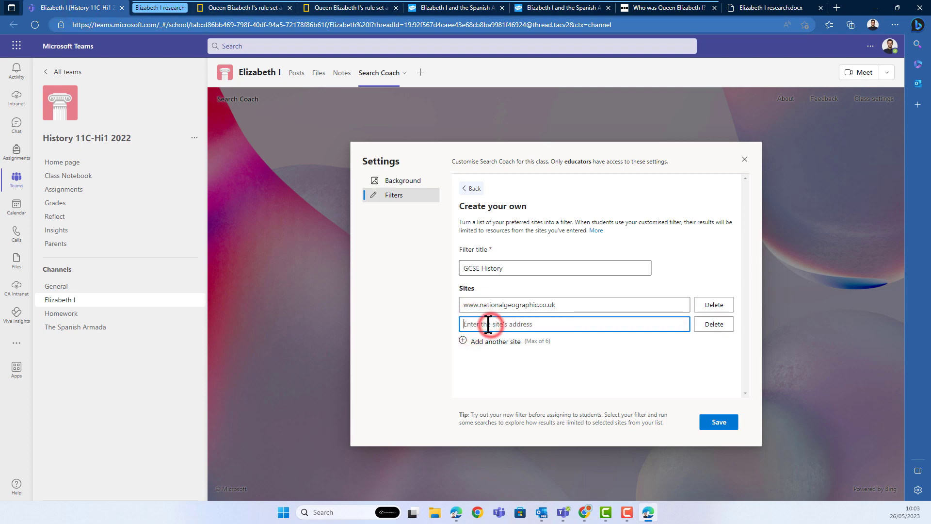
pyautogui.write('www.bbc.co.uk/bitesize')
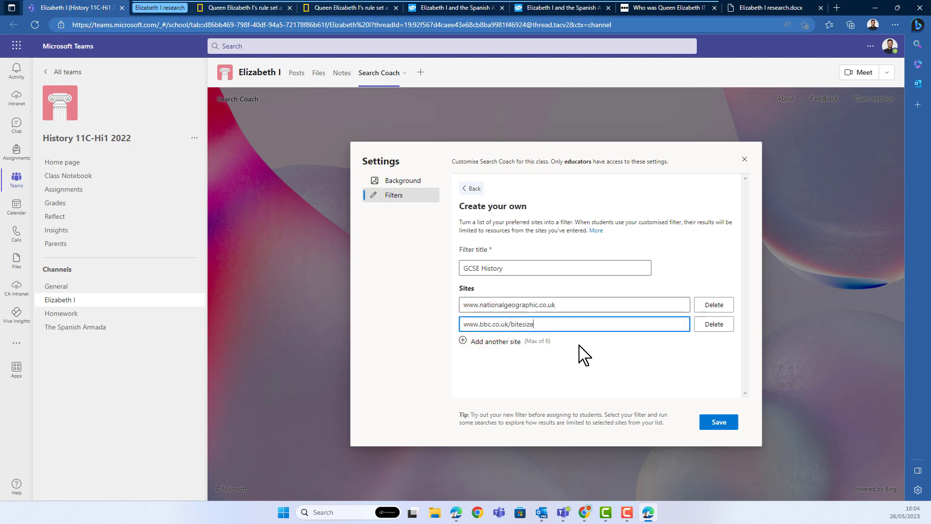
pyautogui.click(711, 423)
# Enable the GCSE History filter for the class and apply the settings.
pyautogui.scroll(-1, 648, 323)
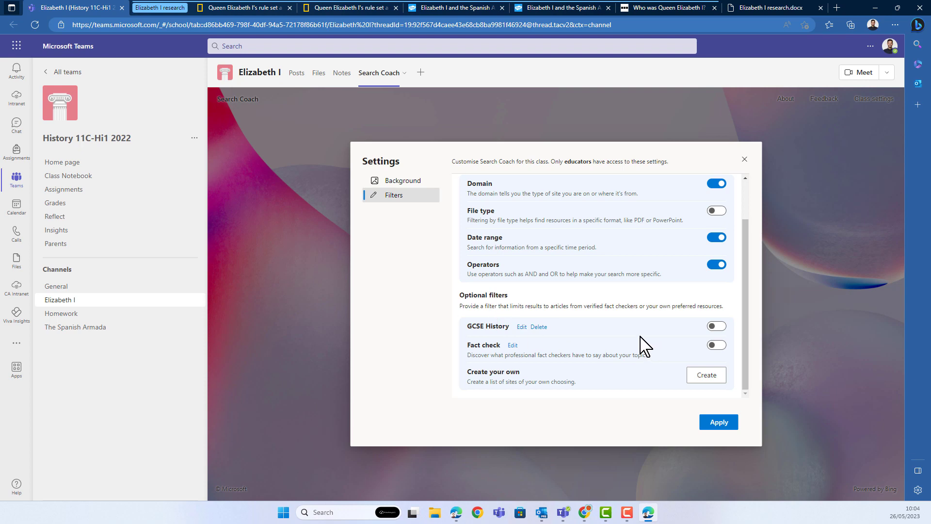
pyautogui.click(716, 327)
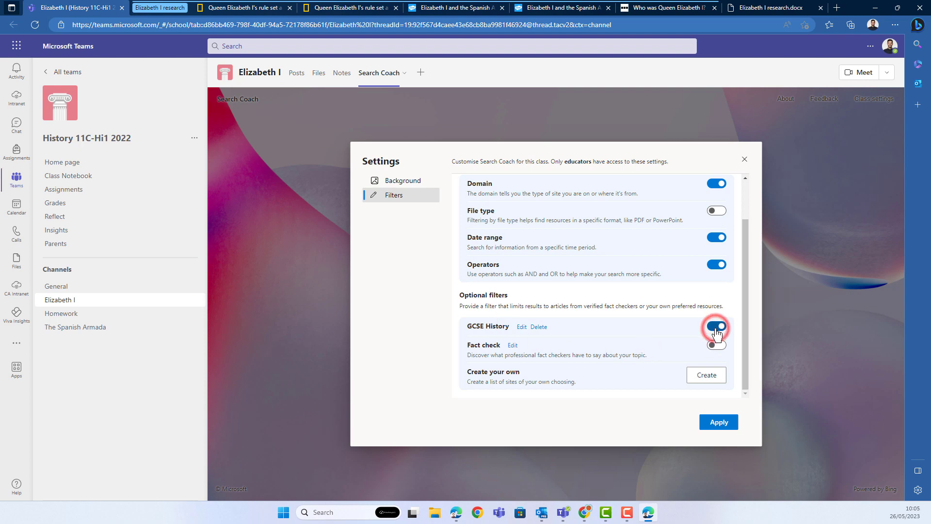
pyautogui.click(719, 423)
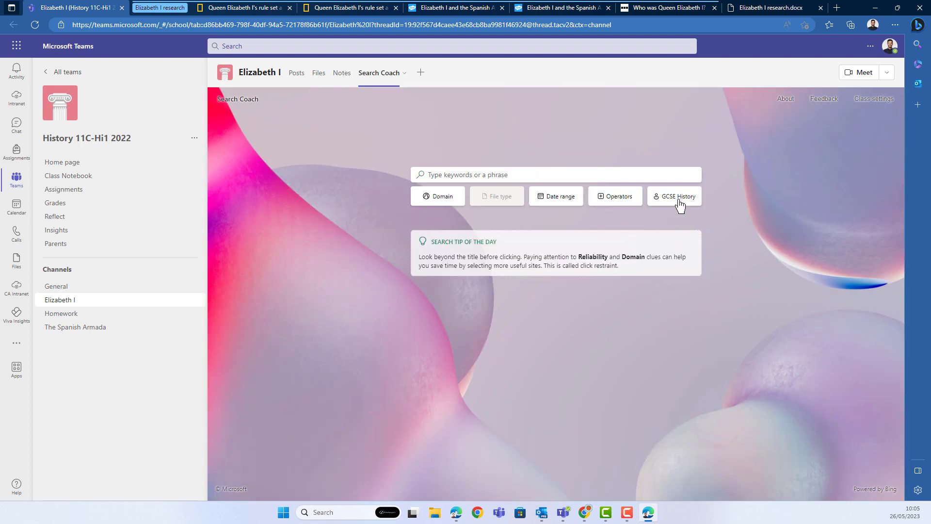
# Run a new Search Coach search for "Queen Elizabeth I".
pyautogui.click(482, 173)
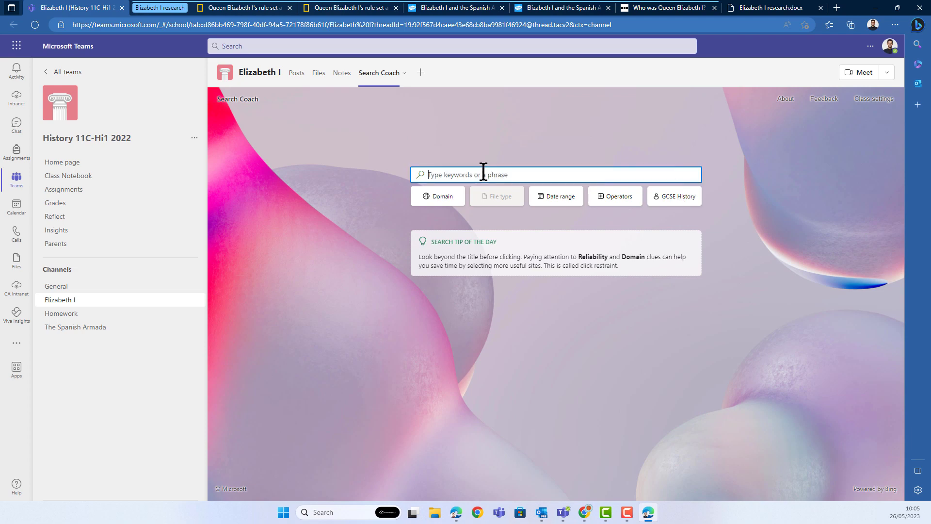
pyautogui.write('Queen')
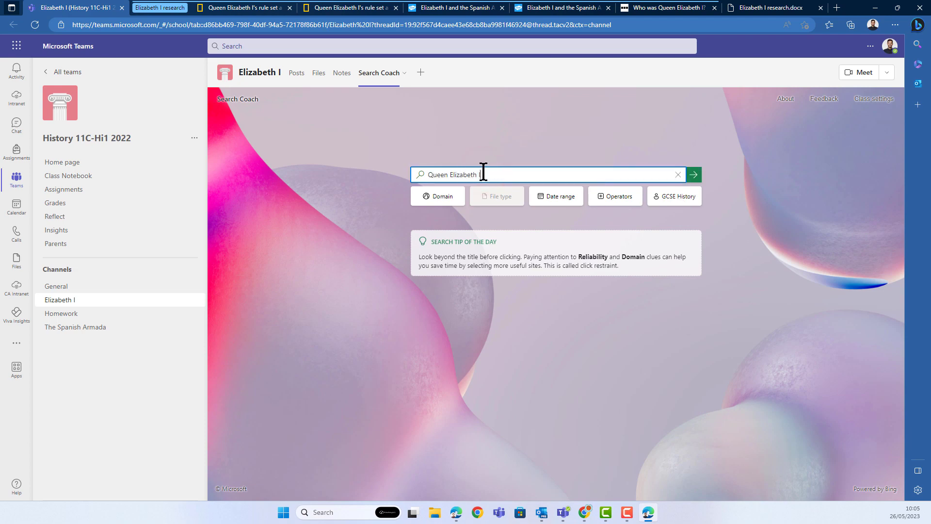
pyautogui.write(' Elizabeth I')
pyautogui.press('Return')
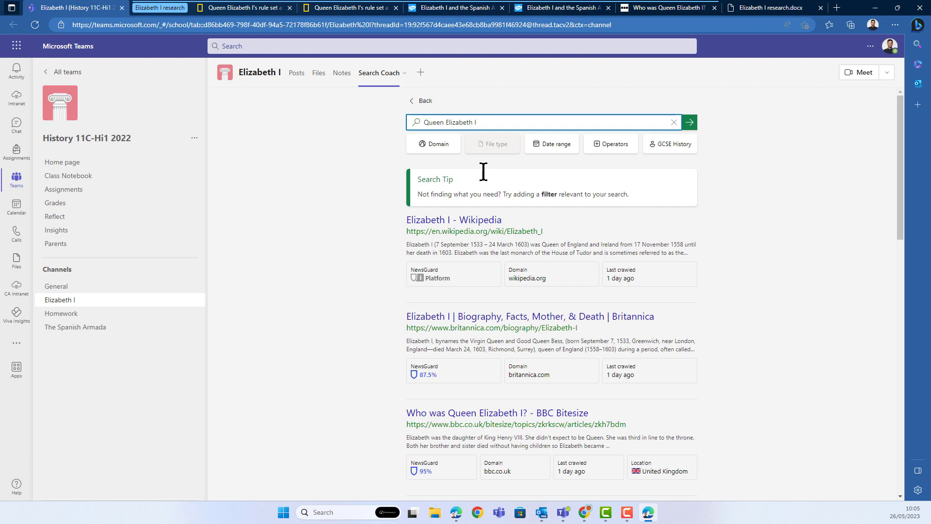
pyautogui.click(674, 151)
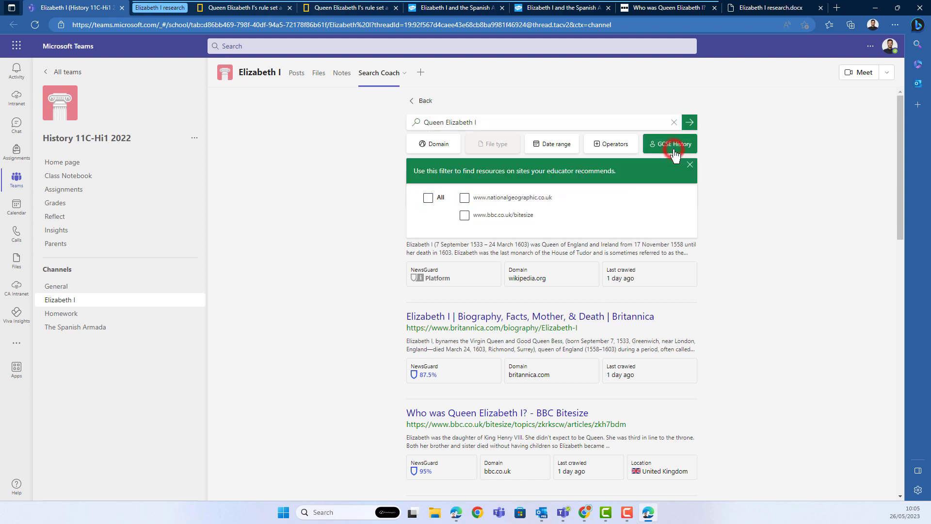
pyautogui.click(465, 198)
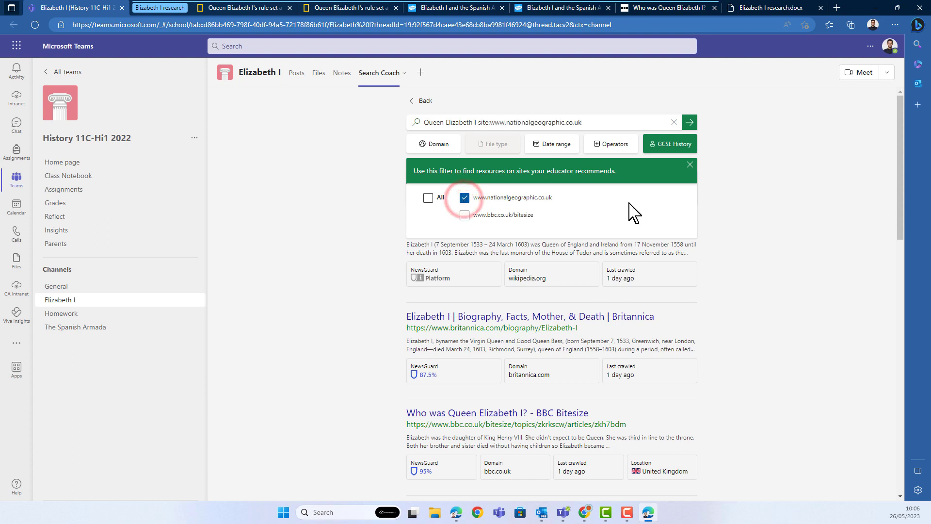
pyautogui.click(689, 125)
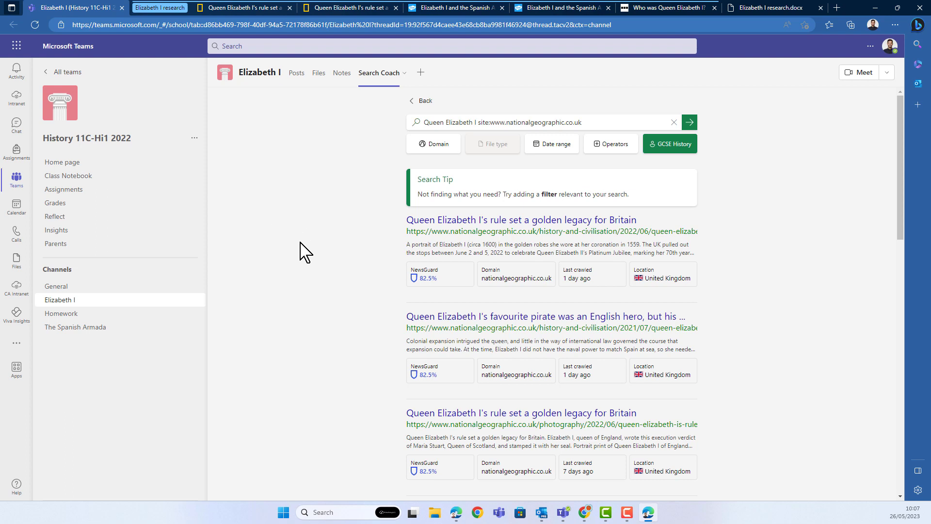
# Open the class's Search Coach report in Insights and sort the students by Opened first result only, followed by No search results opened.
pyautogui.click(66, 238)
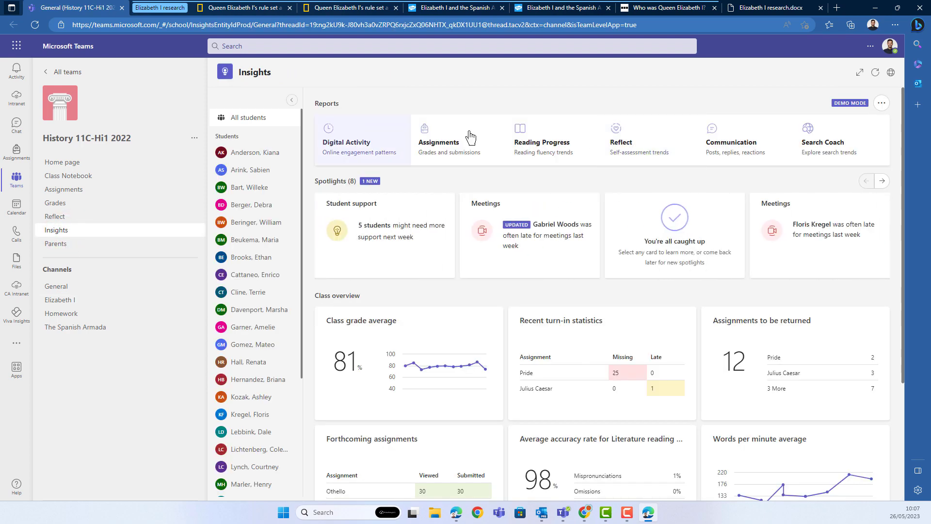
pyautogui.click(821, 143)
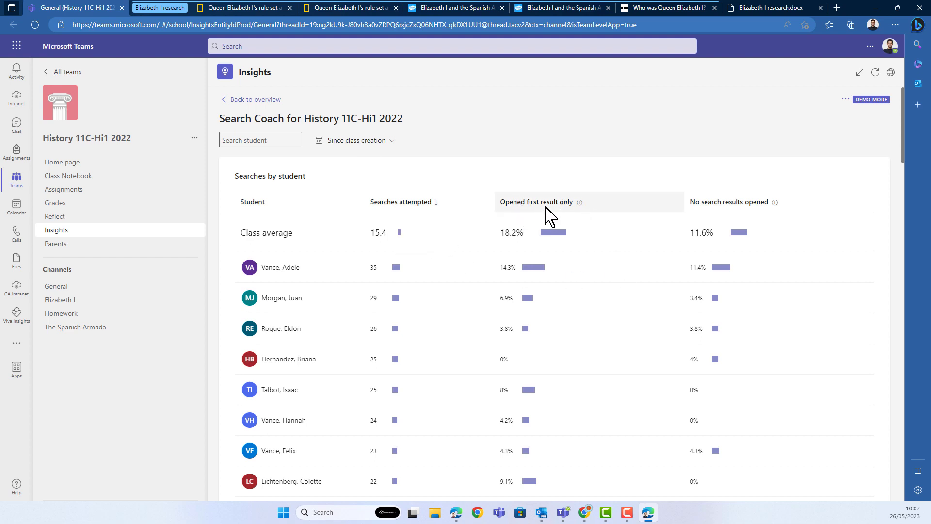
pyautogui.click(545, 209)
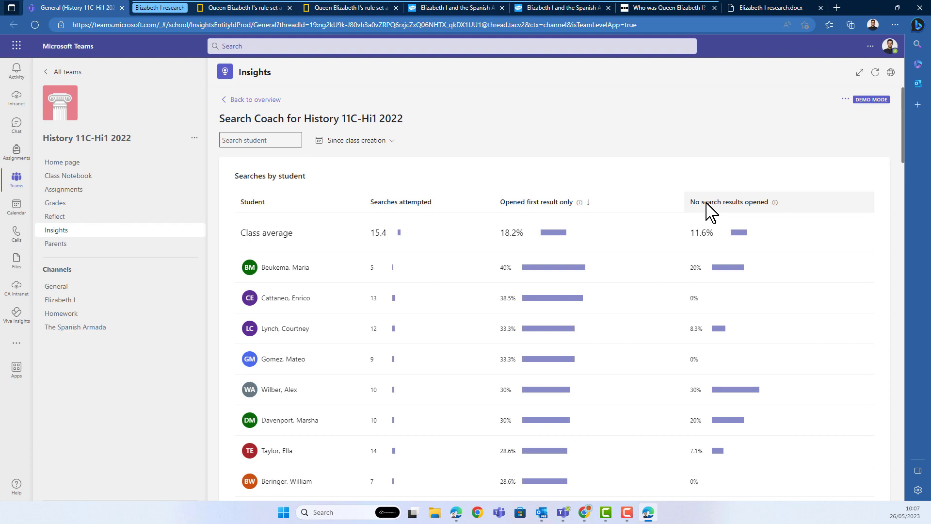
pyautogui.click(710, 203)
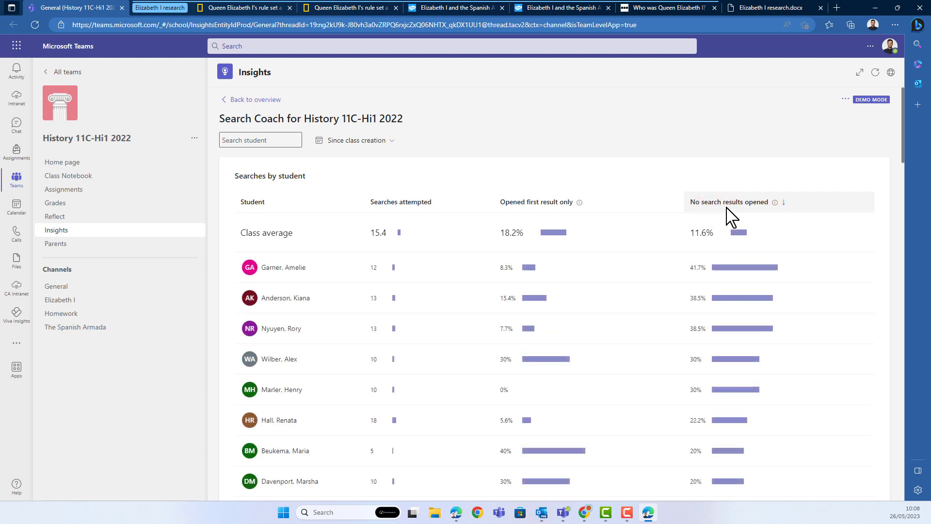
# Examine the class's search filter, domain filter and filetype filter usage, the most common domains and the common search terms.
pyautogui.scroll(-10, 505, 270)
pyautogui.scroll(-10, 502, 267)
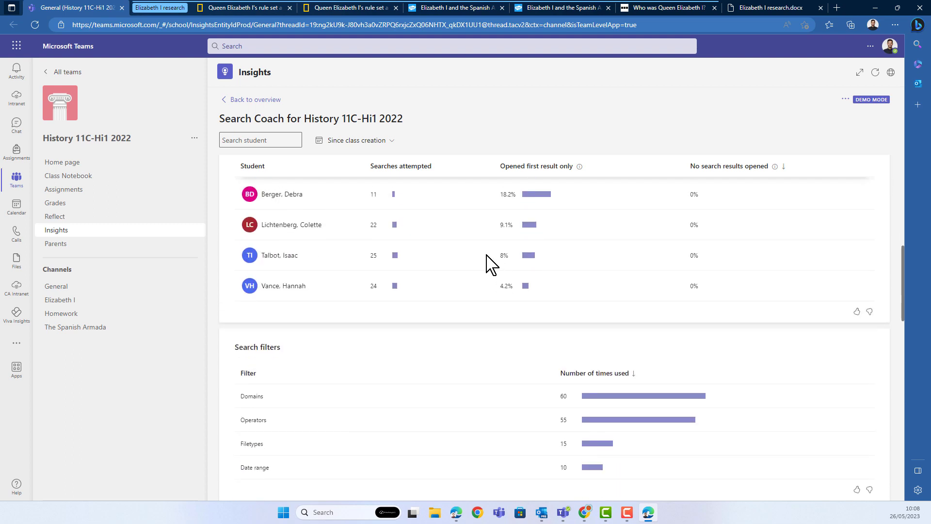
pyautogui.scroll(-5, 489, 262)
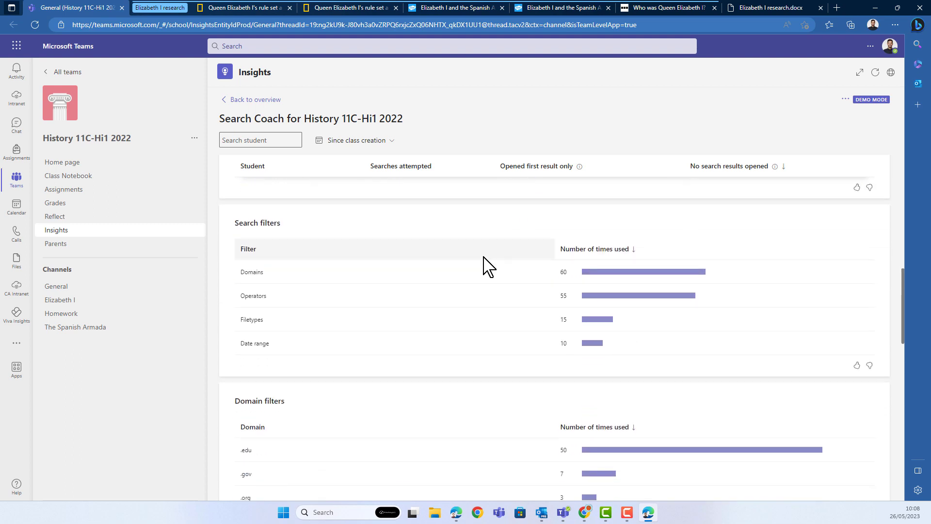
pyautogui.scroll(-3, 473, 322)
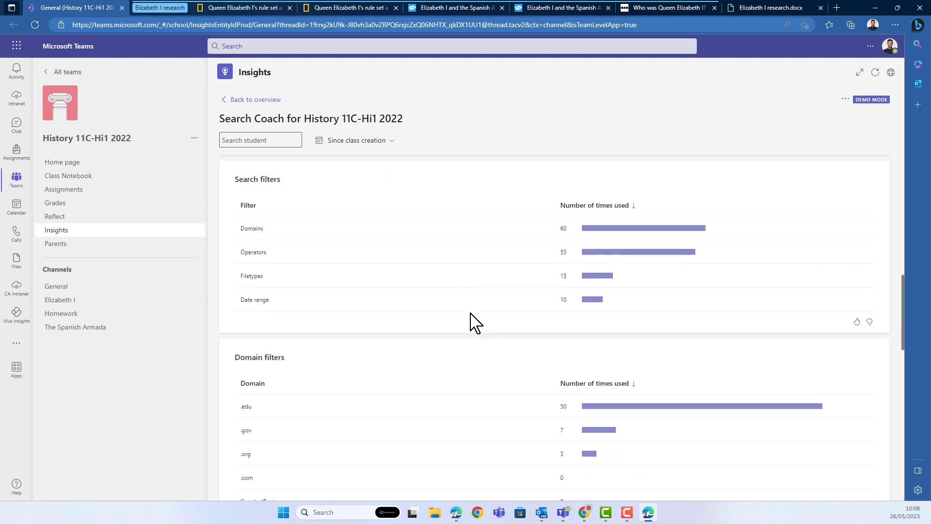
pyautogui.scroll(-6, 473, 322)
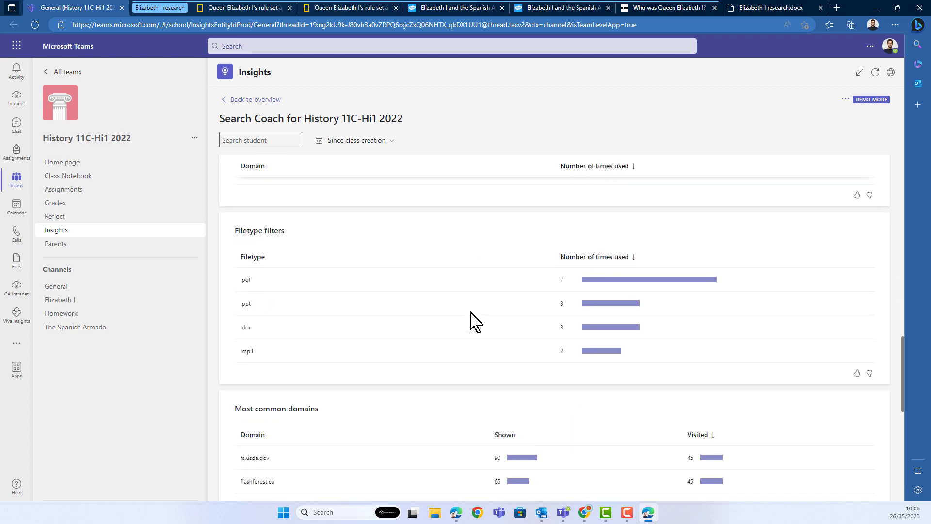
pyautogui.scroll(12, 473, 322)
pyautogui.scroll(-15, 473, 322)
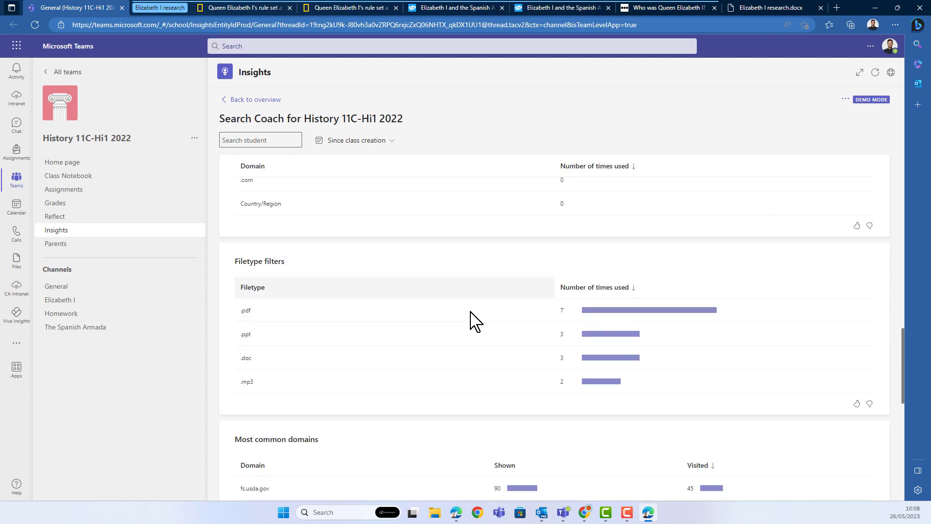
pyautogui.scroll(-3, 469, 322)
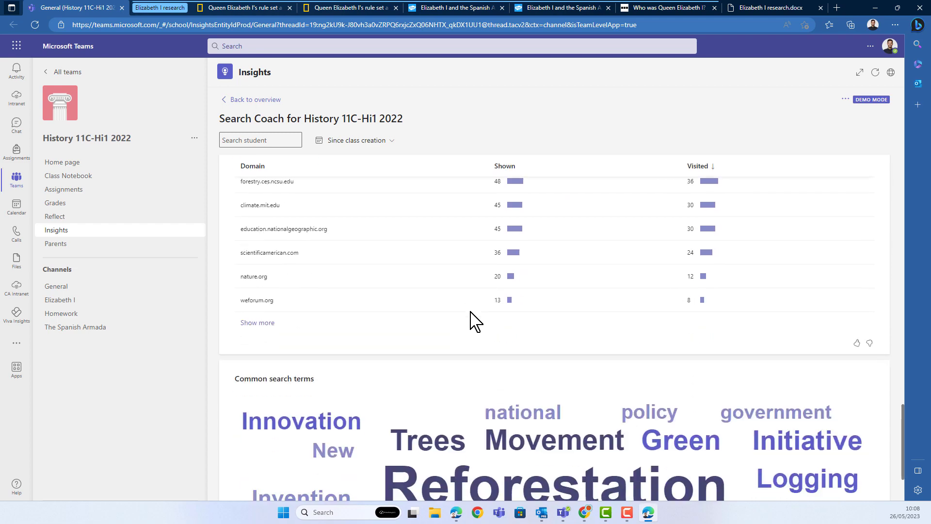
pyautogui.scroll(3, 469, 322)
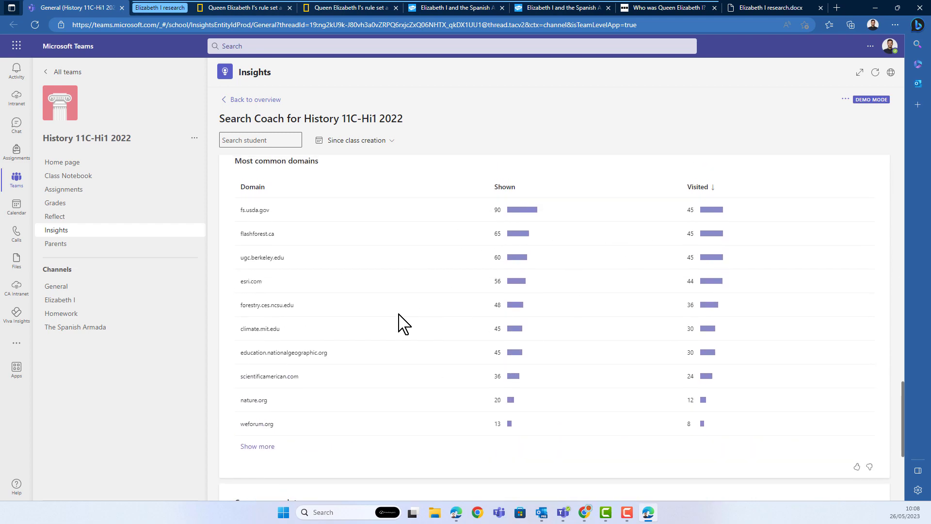
pyautogui.scroll(-5, 394, 325)
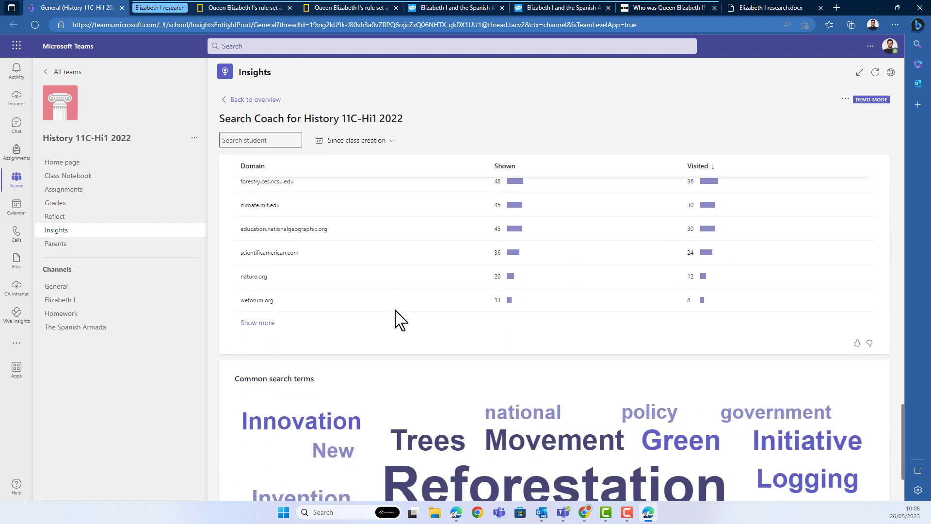